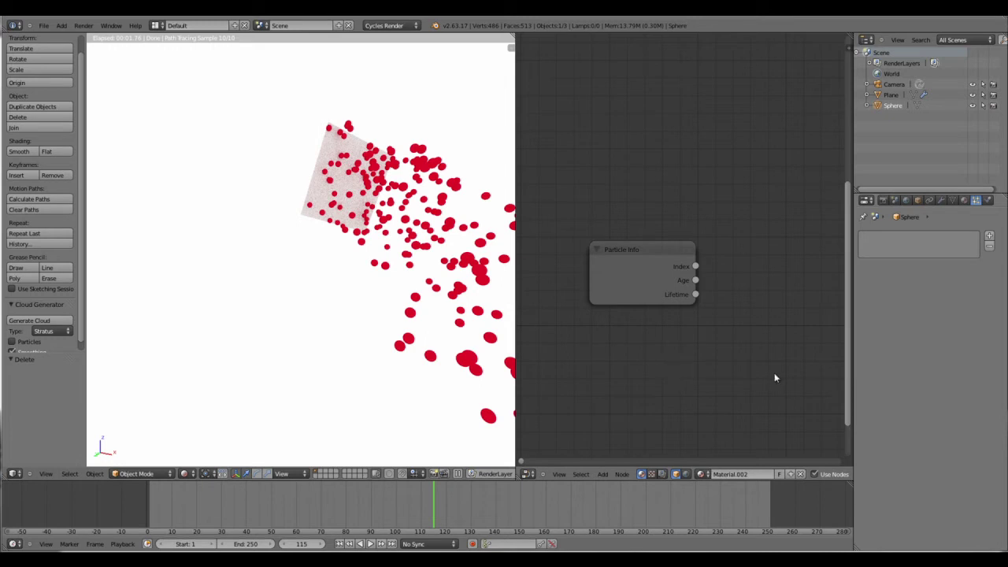
- Examine the Index, Age and Lifetime outputs of the Particle Info node
{"action": "middle_click_drag", "start_coordinate": [776, 378], "coordinate": [700, 329]}
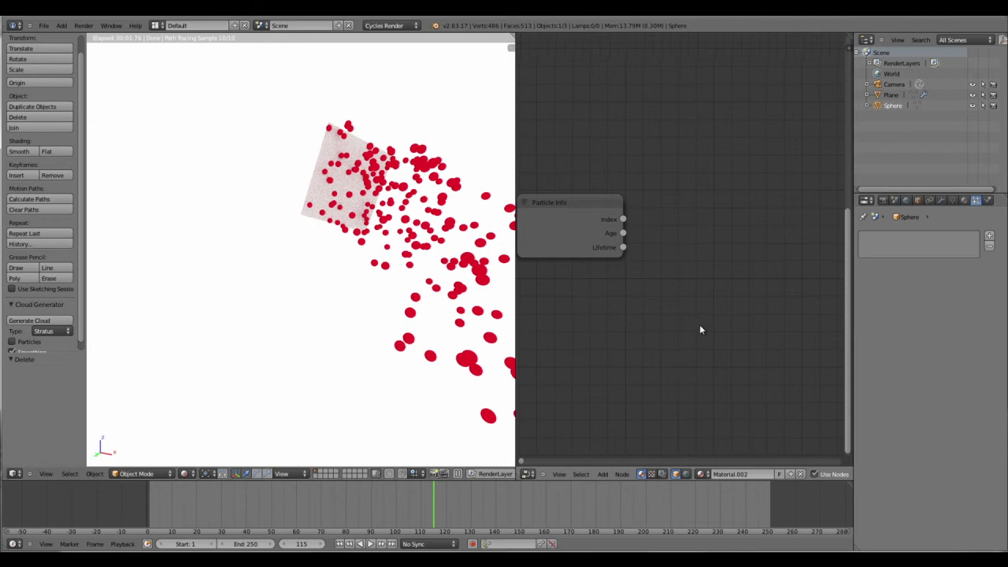
{"action": "scroll", "coordinate": [700, 330], "scroll_direction": "down", "scroll_amount": 2}
{"action": "scroll", "coordinate": [699, 330], "scroll_direction": "up", "scroll_amount": 1}
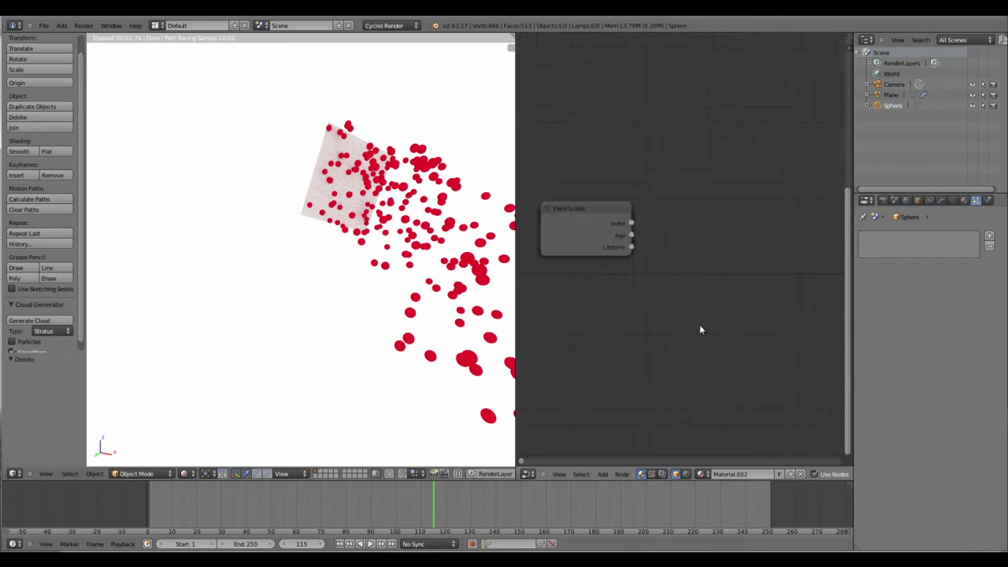
{"action": "scroll", "coordinate": [628, 314], "scroll_direction": "up", "scroll_amount": 3}
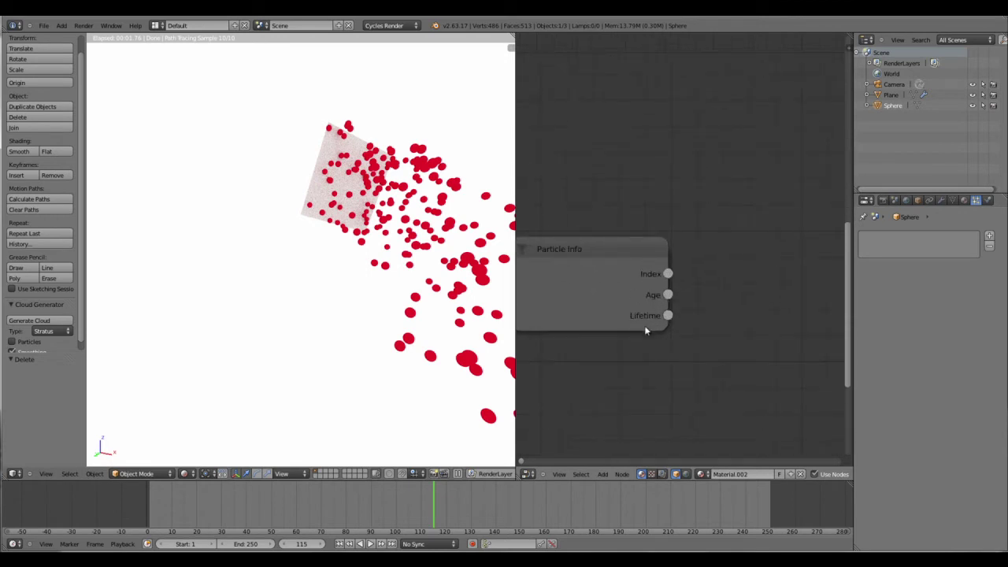
{"action": "scroll", "coordinate": [641, 331], "scroll_direction": "up", "scroll_amount": 1}
{"action": "left_click", "coordinate": [607, 241]}
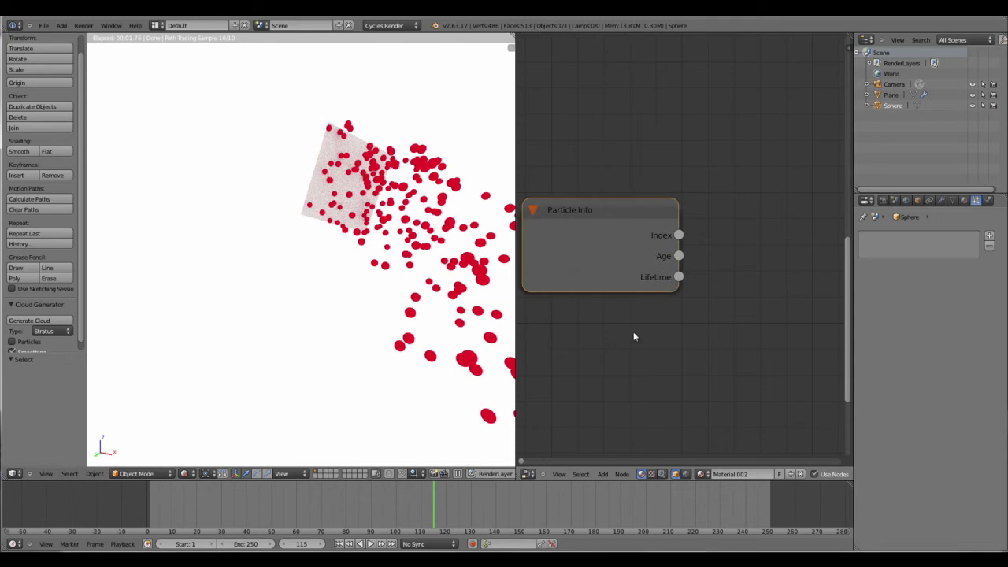
{"action": "scroll", "coordinate": [635, 335], "scroll_direction": "down", "scroll_amount": 1}
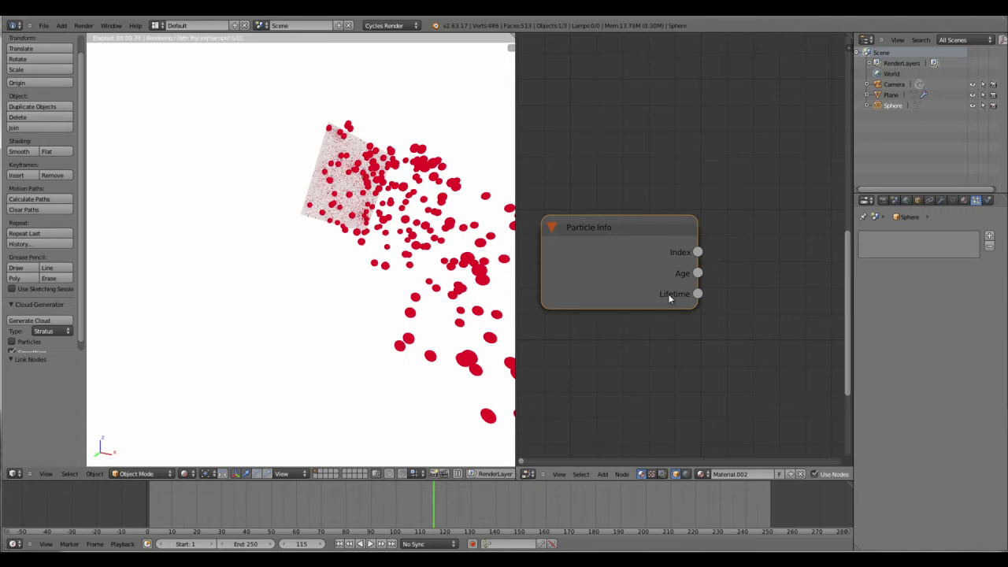
- Check the emission settings of the plane's particle system, and return to the sphere's material nodes
{"action": "left_click_drag", "start_coordinate": [698, 294], "coordinate": [563, 279]}
{"action": "right_click", "coordinate": [331, 178]}
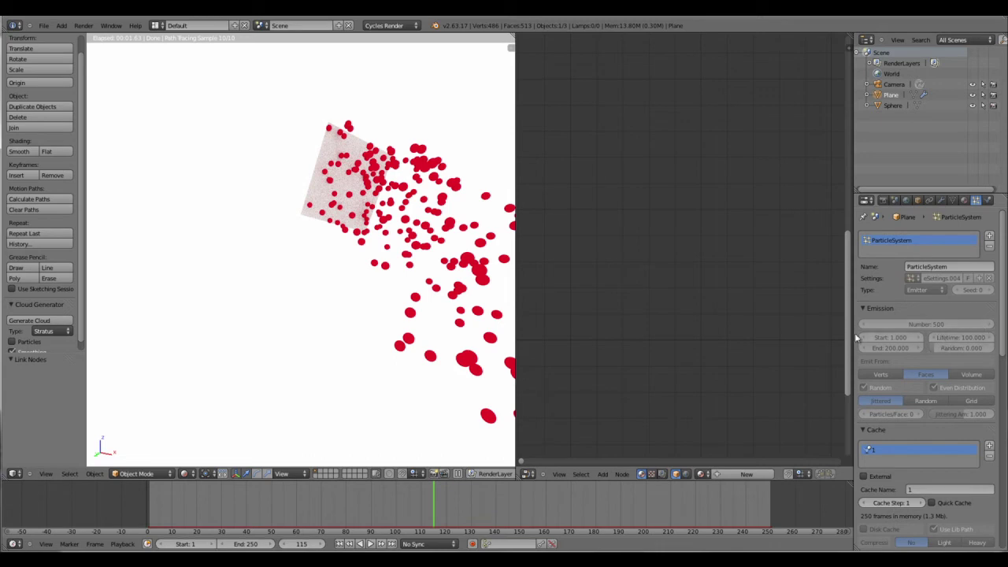
{"action": "left_click", "coordinate": [892, 105]}
{"action": "middle_click_drag", "start_coordinate": [707, 294], "coordinate": [657, 378]}
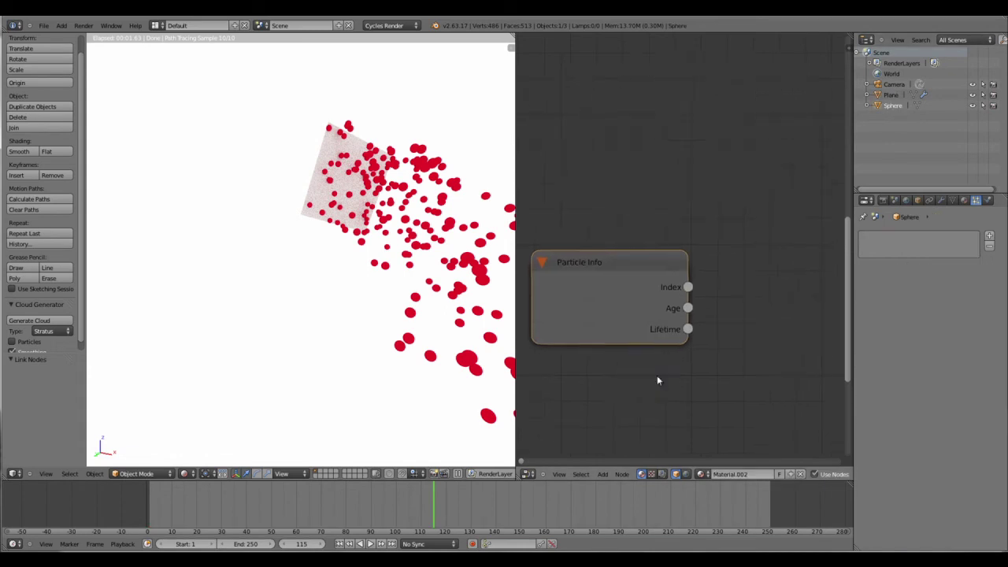
- Move the Particle Info node closer to the Greater Than nodes in the sphere's material
{"action": "scroll", "coordinate": [732, 378], "scroll_direction": "down", "scroll_amount": 3}
{"action": "mouse_move", "coordinate": [732, 378]}
{"action": "middle_mouse_down"}
{"action": "mouse_move", "coordinate": [664, 341]}
{"action": "mouse_move", "coordinate": [755, 369]}
{"action": "mouse_move", "coordinate": [795, 344]}
{"action": "mouse_move", "coordinate": [659, 307]}
{"action": "mouse_move", "coordinate": [706, 346]}
{"action": "mouse_move", "coordinate": [695, 375]}
{"action": "mouse_move", "coordinate": [706, 387]}
{"action": "mouse_move", "coordinate": [741, 385]}
{"action": "middle_mouse_up"}
{"action": "scroll", "coordinate": [673, 314], "scroll_direction": "down", "scroll_amount": 3}
{"action": "scroll", "coordinate": [688, 330], "scroll_direction": "down", "scroll_amount": 3}
{"action": "scroll", "coordinate": [671, 386], "scroll_direction": "down", "scroll_amount": 2}
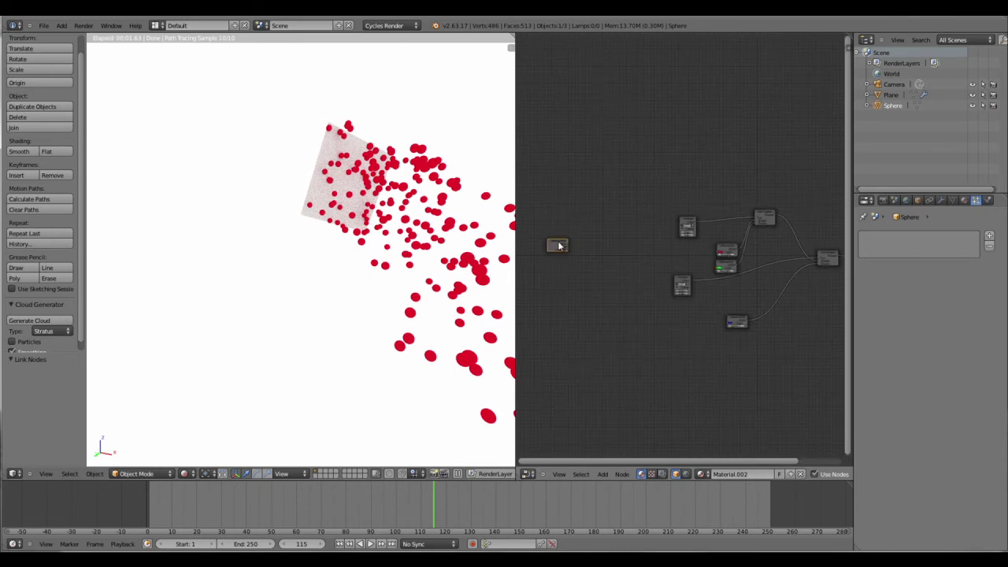
{"action": "left_click_drag", "start_coordinate": [563, 238], "coordinate": [579, 250]}
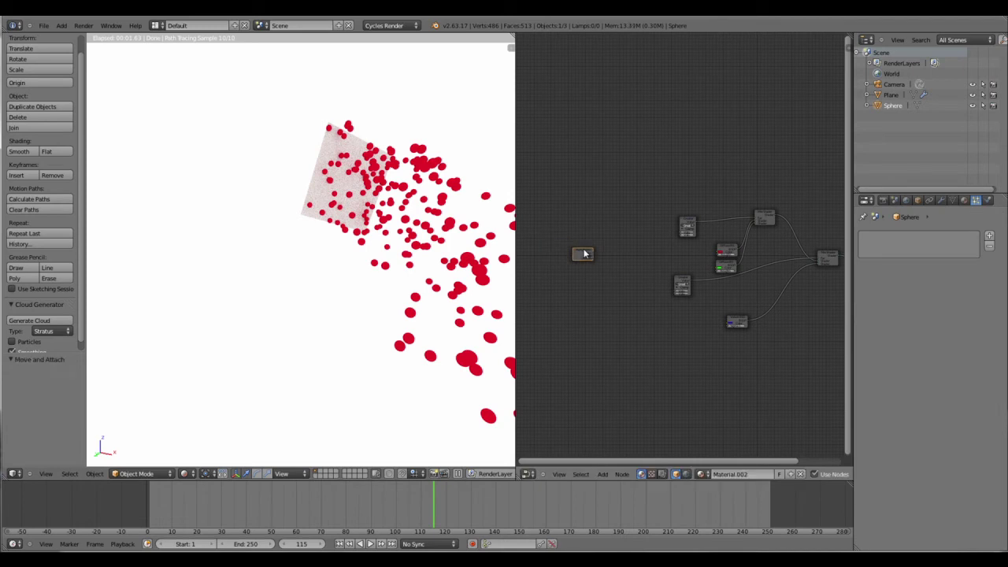
{"action": "scroll", "coordinate": [587, 284], "scroll_direction": "up", "scroll_amount": 4}
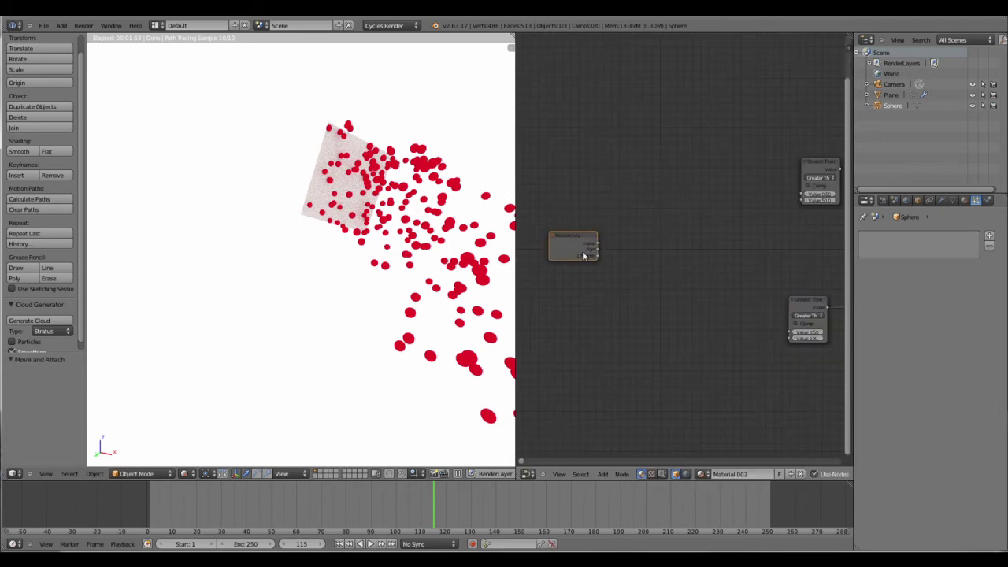
{"action": "left_click_drag", "start_coordinate": [579, 238], "coordinate": [615, 233]}
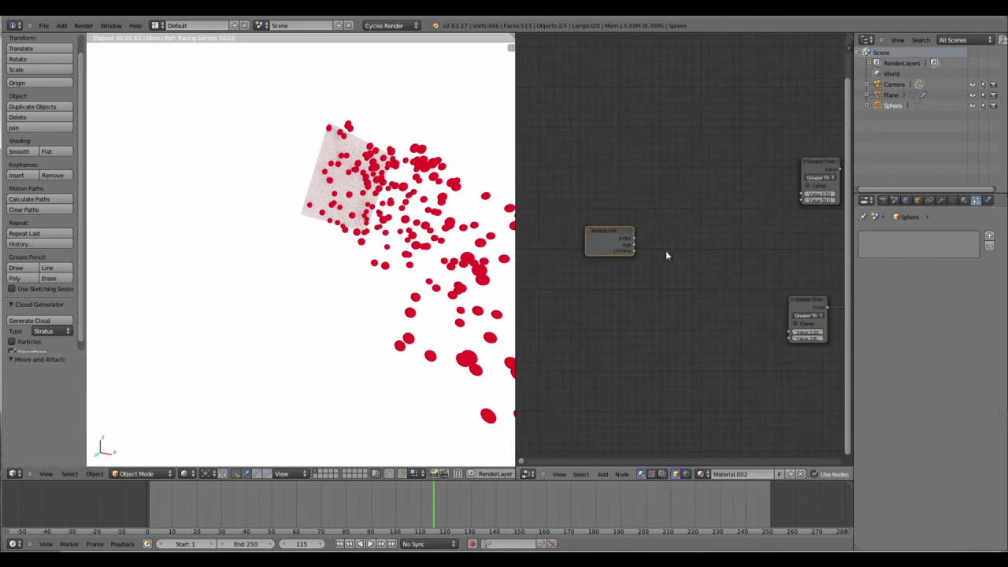
- Add a Math node between Particle Info and the Greater Than nodes, with its operation set to Divide
{"action": "key", "text": "shift+a"}
{"action": "mouse_move", "coordinate": [666, 252]}
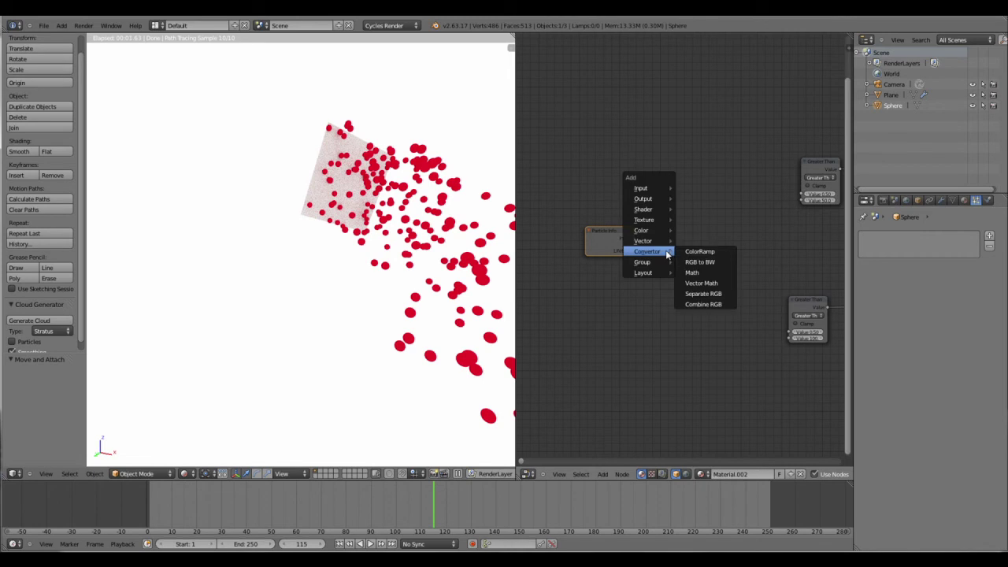
{"action": "left_click", "coordinate": [692, 272]}
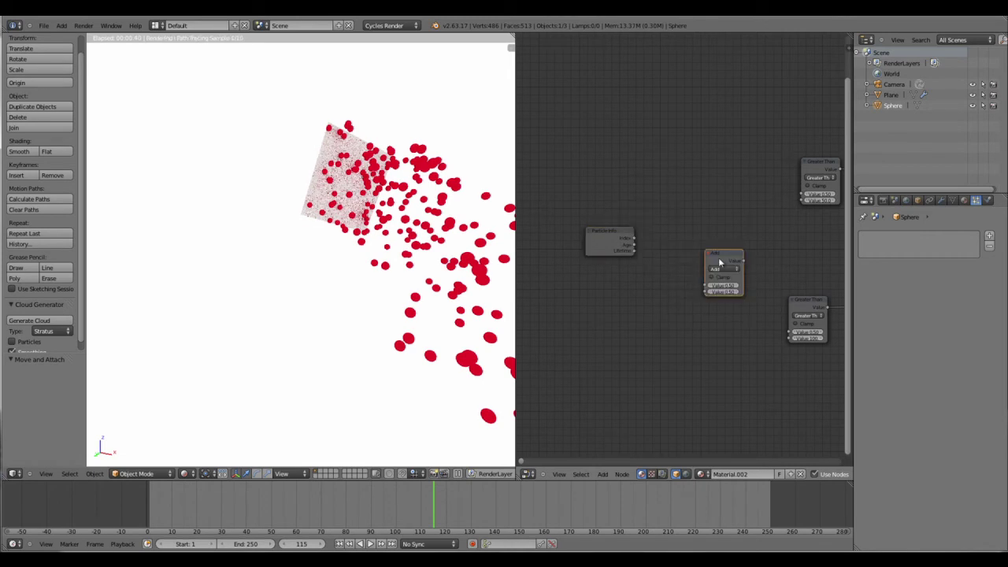
{"action": "left_click", "coordinate": [679, 199]}
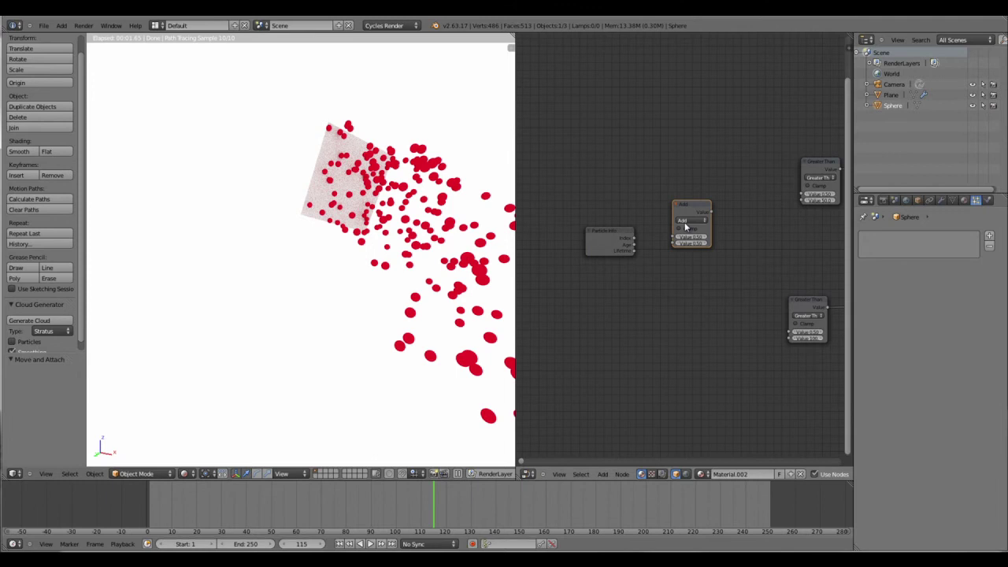
{"action": "left_click", "coordinate": [689, 221]}
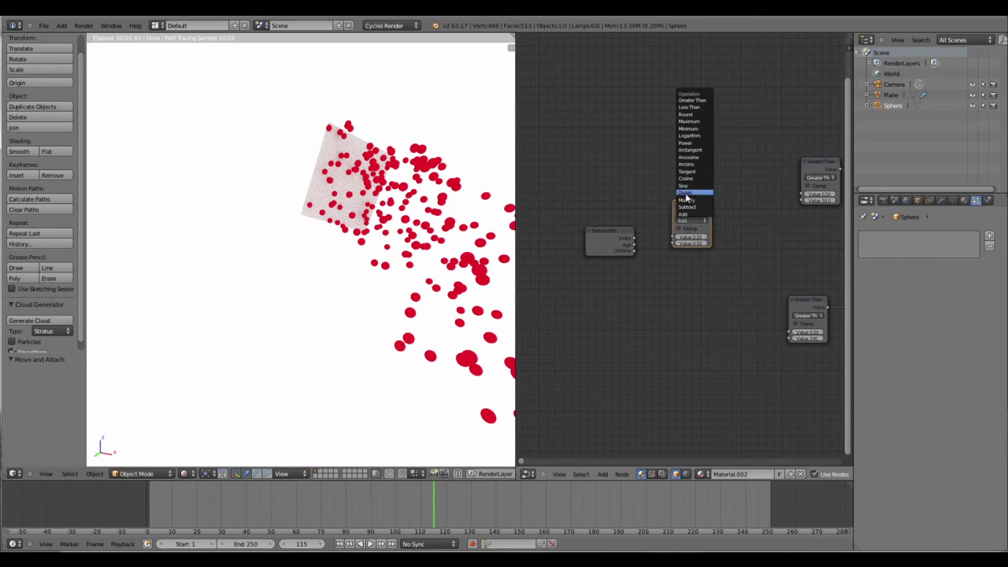
{"action": "left_click", "coordinate": [685, 193]}
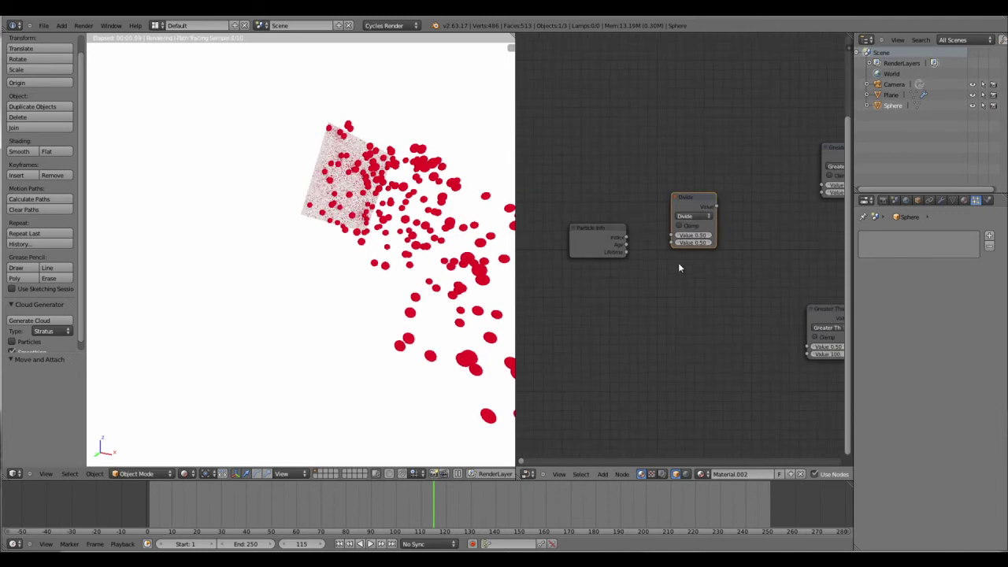
- Connect Particle Info's Age to the Divide node's first value and Lifetime to its second value
{"action": "scroll", "coordinate": [678, 262], "scroll_direction": "up", "scroll_amount": 3}
{"action": "middle_click_drag", "start_coordinate": [693, 295], "coordinate": [693, 331]}
{"action": "left_click_drag", "start_coordinate": [600, 277], "coordinate": [668, 265]}
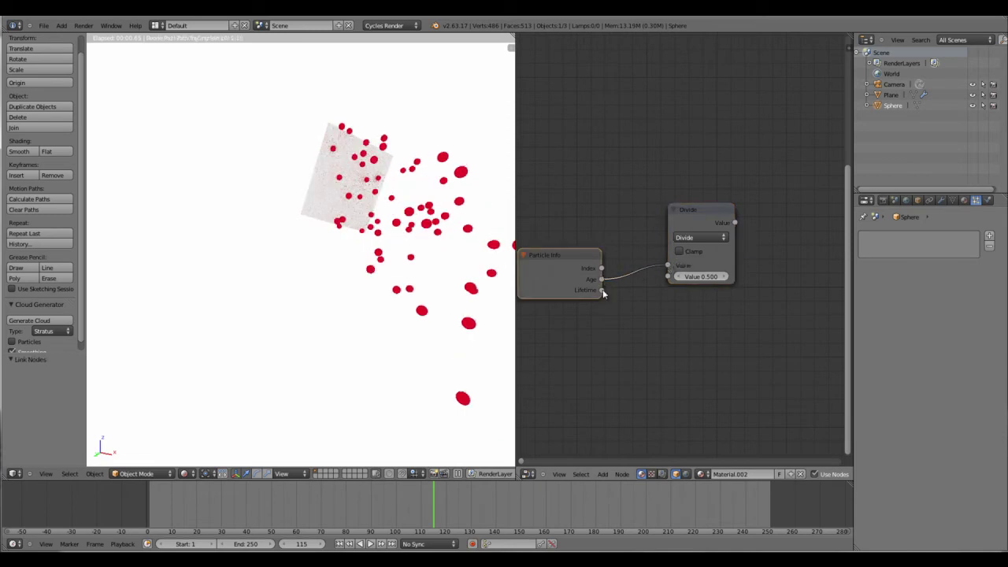
{"action": "left_click_drag", "start_coordinate": [603, 290], "coordinate": [667, 277]}
- Connect the Divide node's output to the first value input of both Greater Than nodes
{"action": "middle_click_drag", "start_coordinate": [754, 344], "coordinate": [612, 361]}
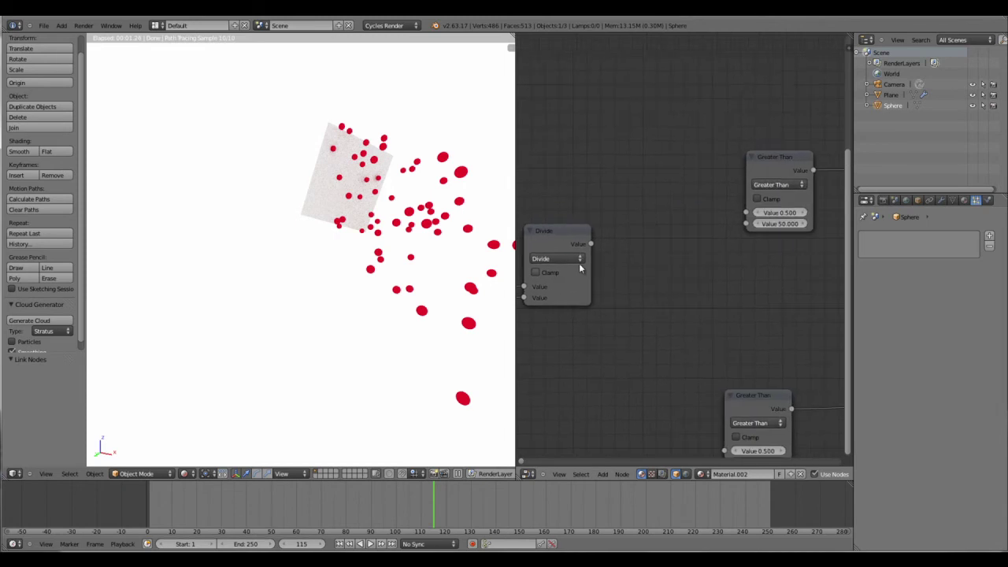
{"action": "left_click_drag", "start_coordinate": [591, 244], "coordinate": [755, 217]}
{"action": "scroll", "coordinate": [684, 292], "scroll_direction": "down", "scroll_amount": 4, "text": "shift"}
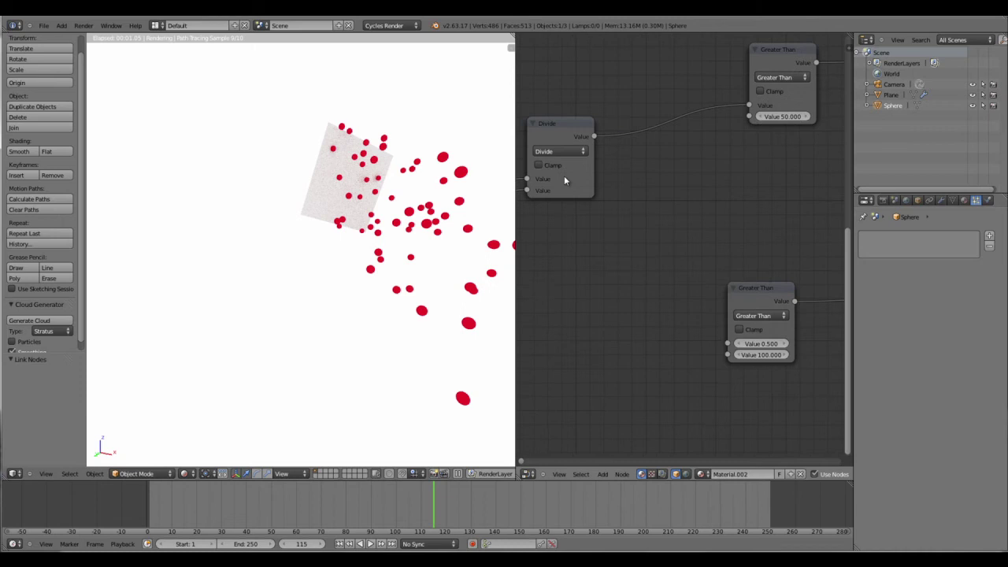
{"action": "left_click_drag", "start_coordinate": [596, 137], "coordinate": [741, 344]}
- Play the particle animation from the first frame and stop it at about frame 92
{"action": "scroll", "coordinate": [706, 287], "scroll_direction": "down", "scroll_amount": 5}
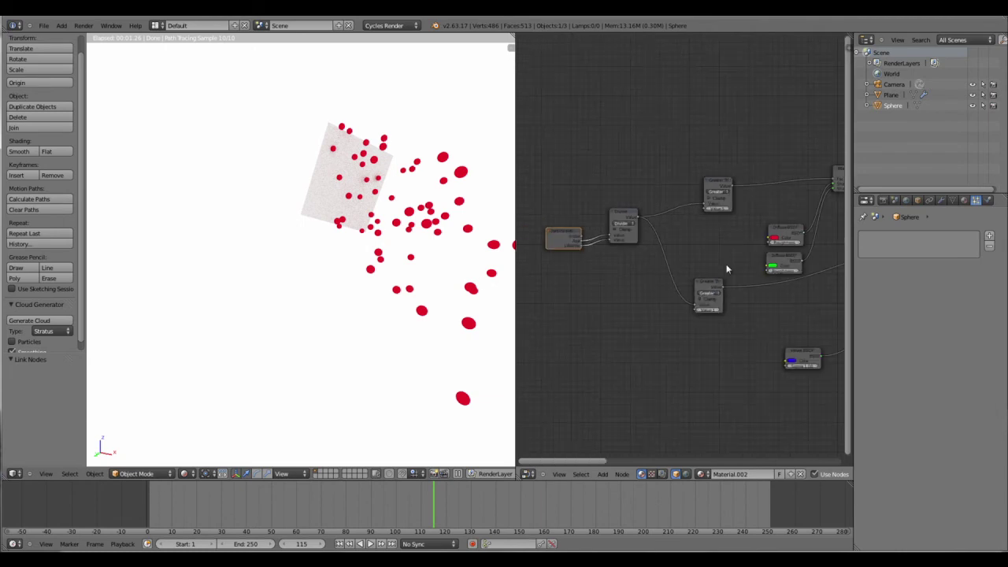
{"action": "middle_click_drag", "start_coordinate": [725, 268], "coordinate": [708, 240]}
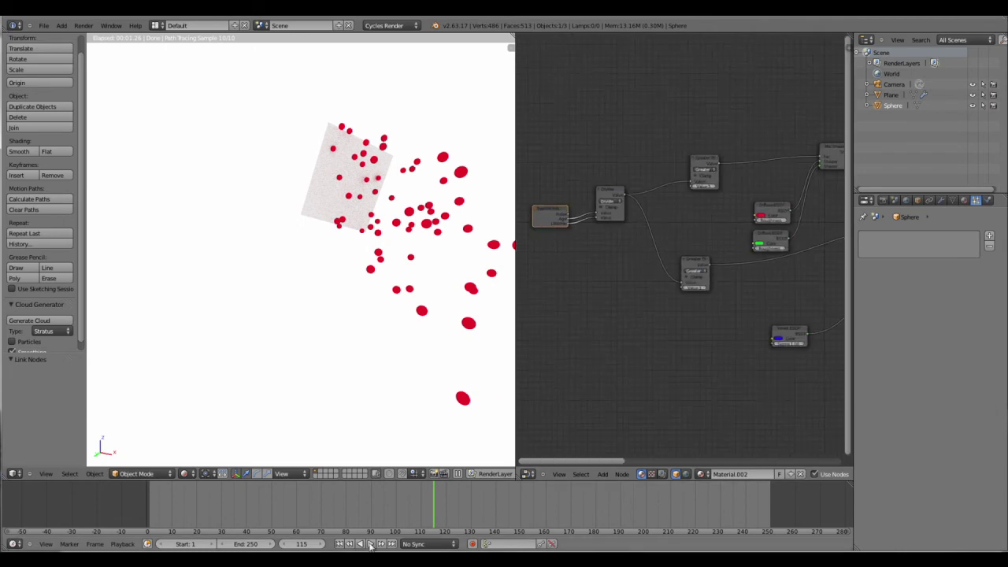
{"action": "left_click", "coordinate": [339, 544]}
{"action": "left_click", "coordinate": [370, 544]}
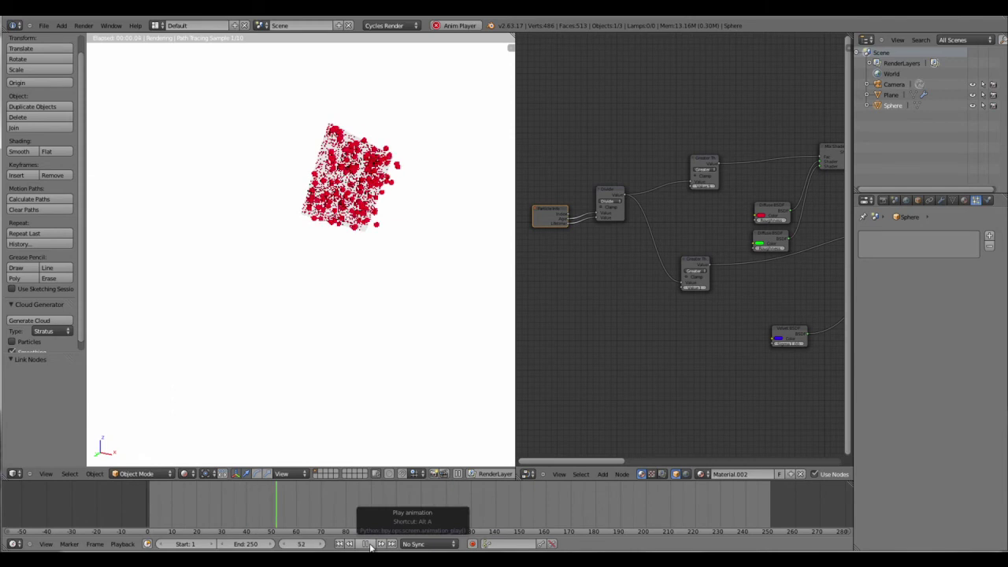
{"action": "left_click", "coordinate": [370, 544]}
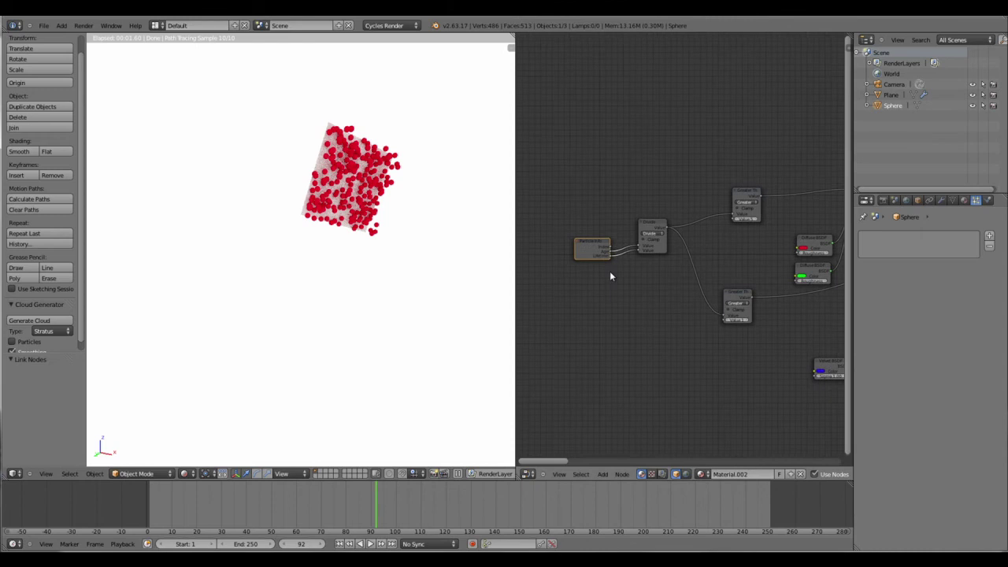
- Switch to Calculator and divide 25 by 100 as an example of age over lifetime
{"action": "scroll", "coordinate": [731, 240], "scroll_direction": "up", "scroll_amount": 3}
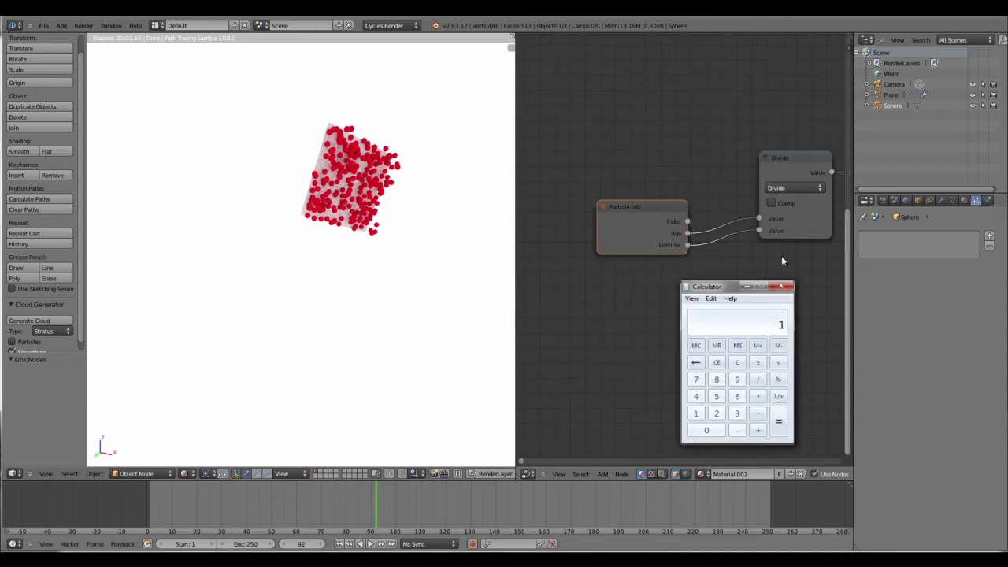
{"action": "left_click", "coordinate": [737, 363]}
{"action": "left_click_drag", "start_coordinate": [723, 289], "coordinate": [747, 279]}
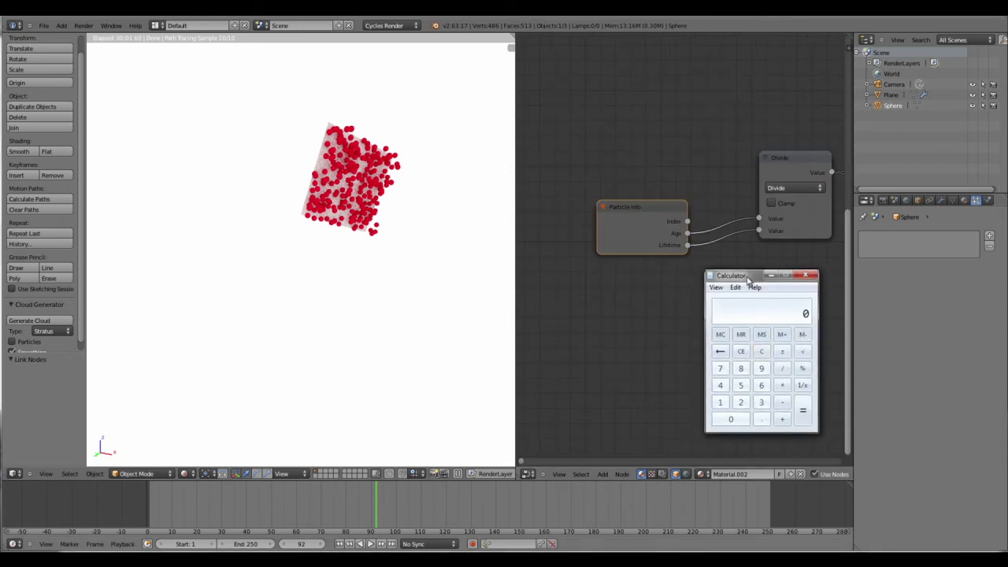
{"action": "left_click", "coordinate": [742, 403]}
{"action": "left_click", "coordinate": [742, 385]}
{"action": "left_click", "coordinate": [785, 370]}
{"action": "left_click", "coordinate": [720, 403]}
{"action": "left_click", "coordinate": [729, 420]}
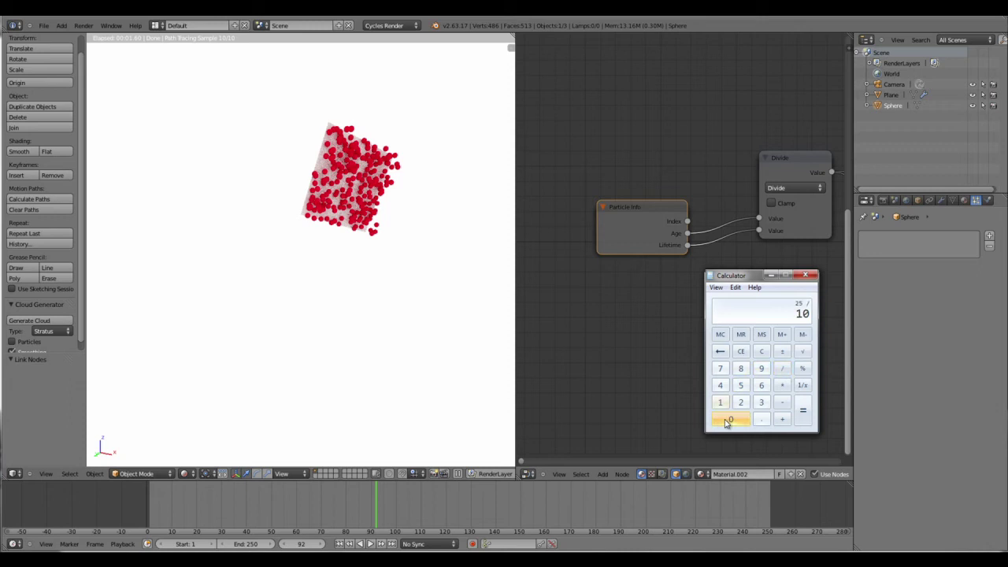
{"action": "left_click", "coordinate": [728, 421]}
{"action": "left_click", "coordinate": [802, 413]}
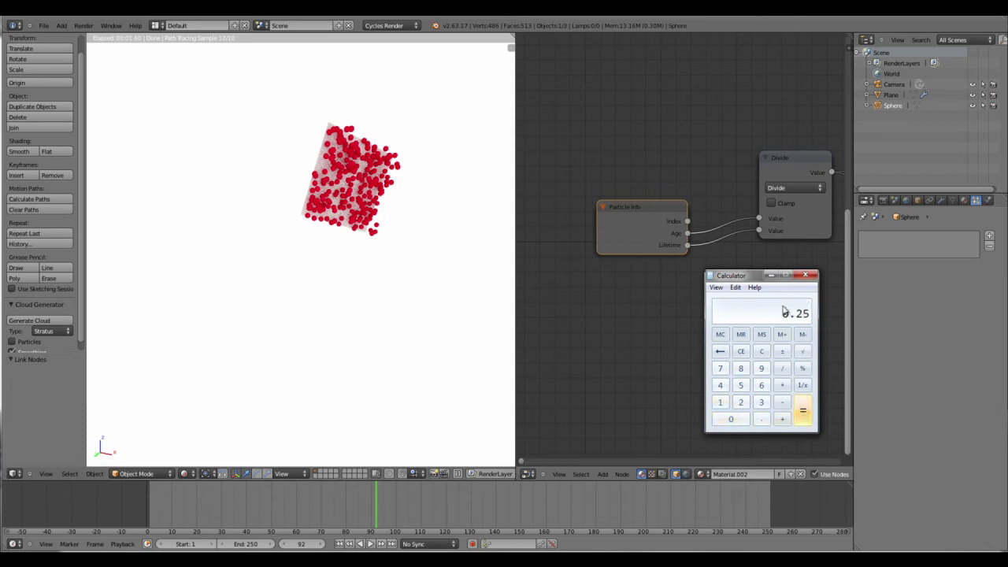
- Clear the calculation, divide 100 by 100 as the end-of-life example, and close Calculator
{"action": "left_click", "coordinate": [761, 352]}
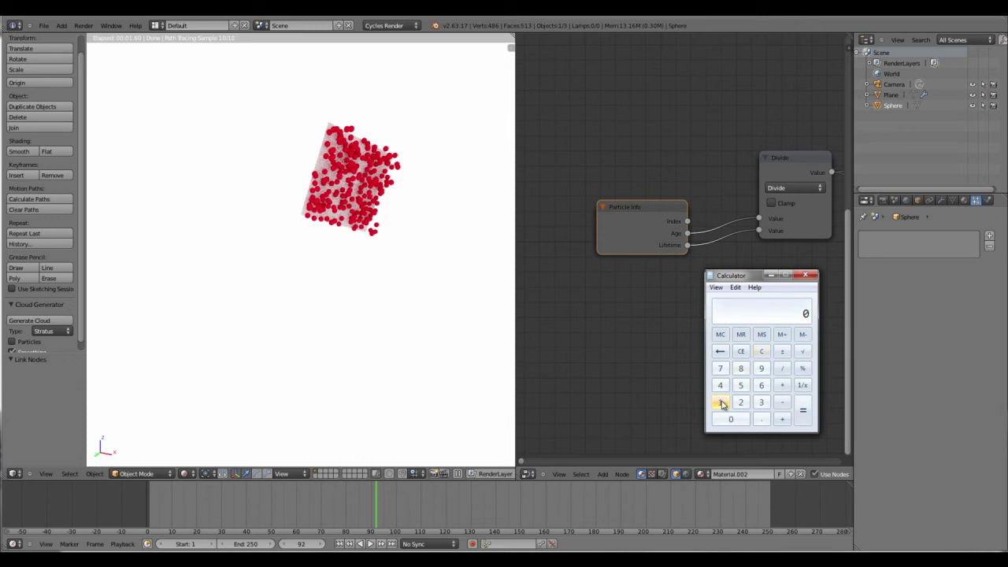
{"action": "left_click", "coordinate": [721, 402]}
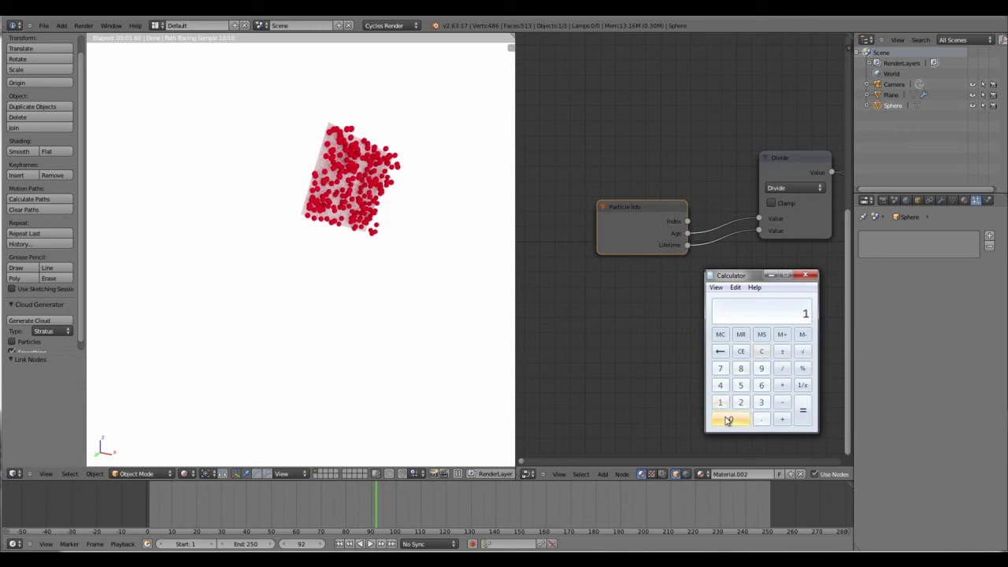
{"action": "left_click", "coordinate": [728, 420]}
{"action": "left_click", "coordinate": [728, 420]}
{"action": "left_click_drag", "start_coordinate": [742, 276], "coordinate": [719, 284]}
{"action": "left_click", "coordinate": [760, 375]}
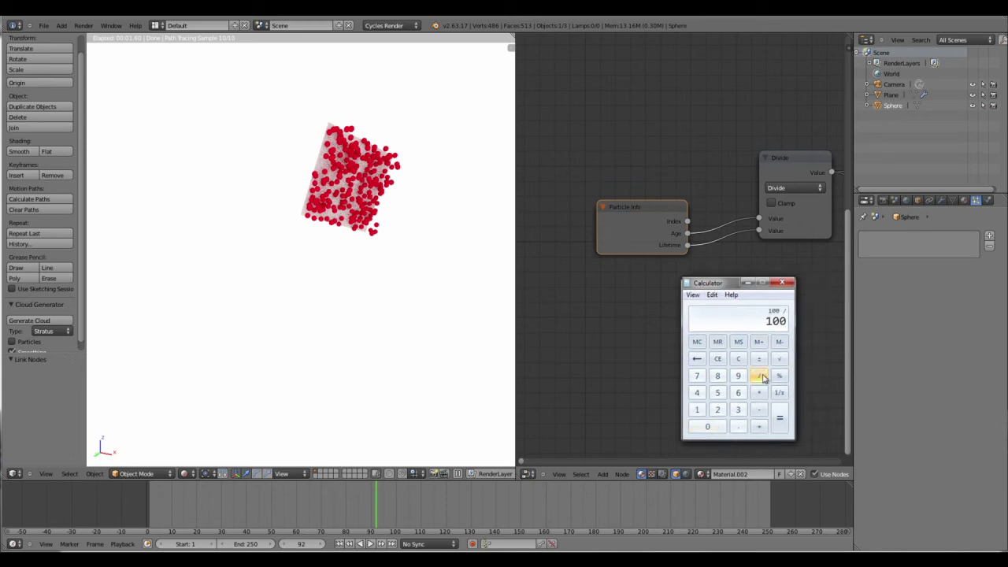
{"action": "left_click", "coordinate": [697, 409]}
{"action": "left_click", "coordinate": [706, 427]}
{"action": "left_click", "coordinate": [707, 427]}
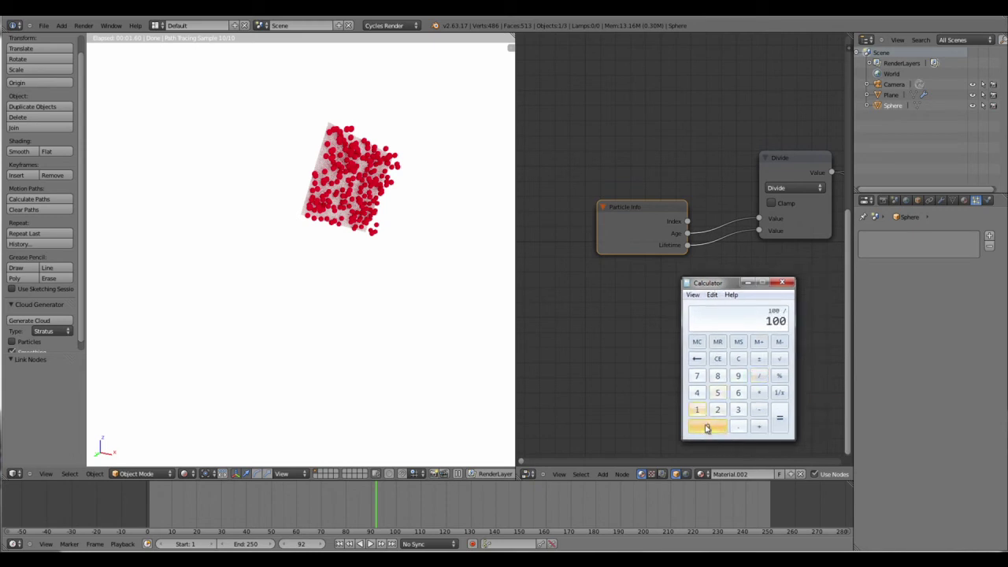
{"action": "left_click", "coordinate": [779, 419]}
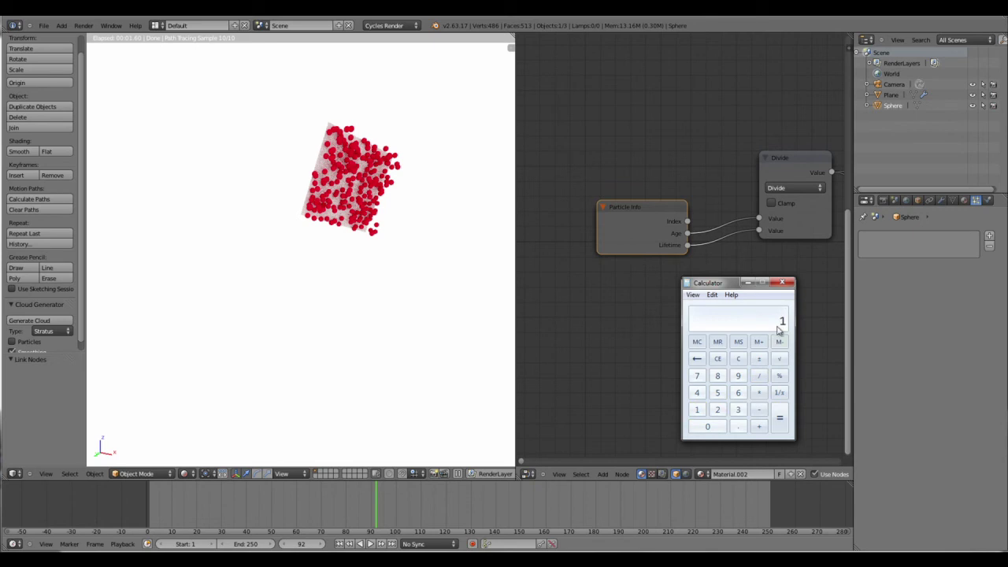
{"action": "left_click_drag", "start_coordinate": [706, 288], "coordinate": [636, 319]}
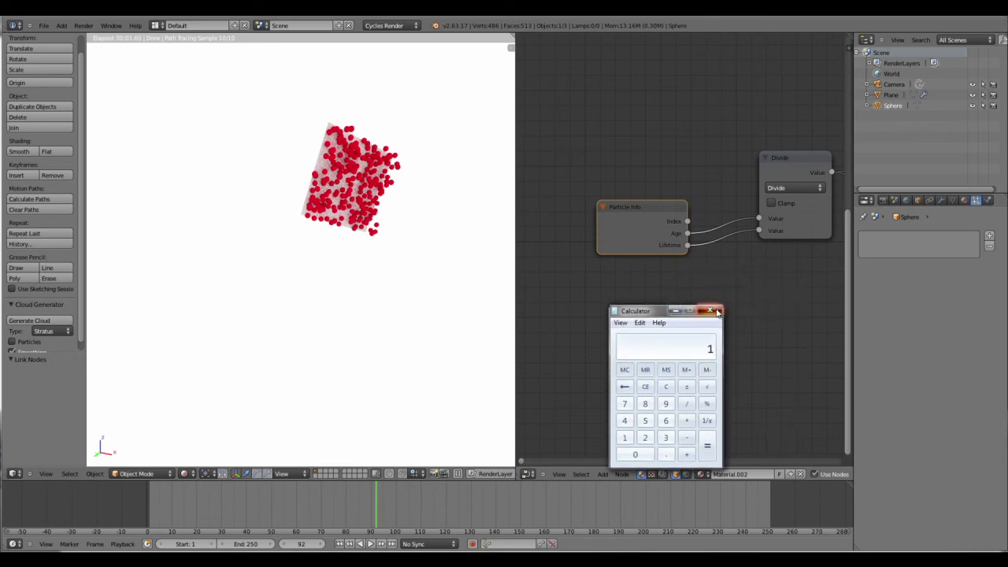
{"action": "left_click", "coordinate": [708, 311]}
- Set the upper Greater Than node's comparison value to 0.25 as the first relative-age threshold
{"action": "middle_click_drag", "start_coordinate": [808, 297], "coordinate": [748, 260]}
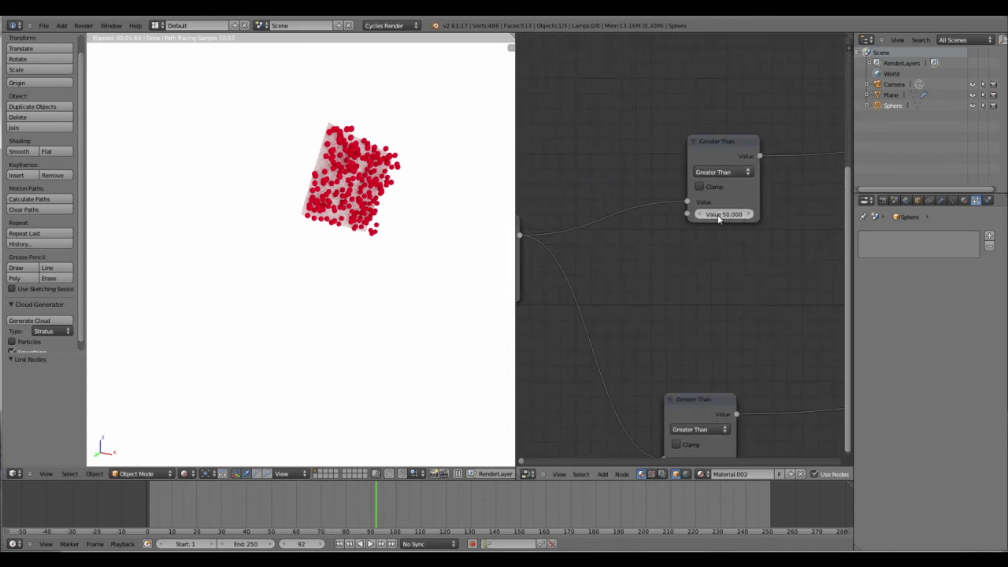
{"action": "middle_click_drag", "start_coordinate": [718, 219], "coordinate": [715, 138]}
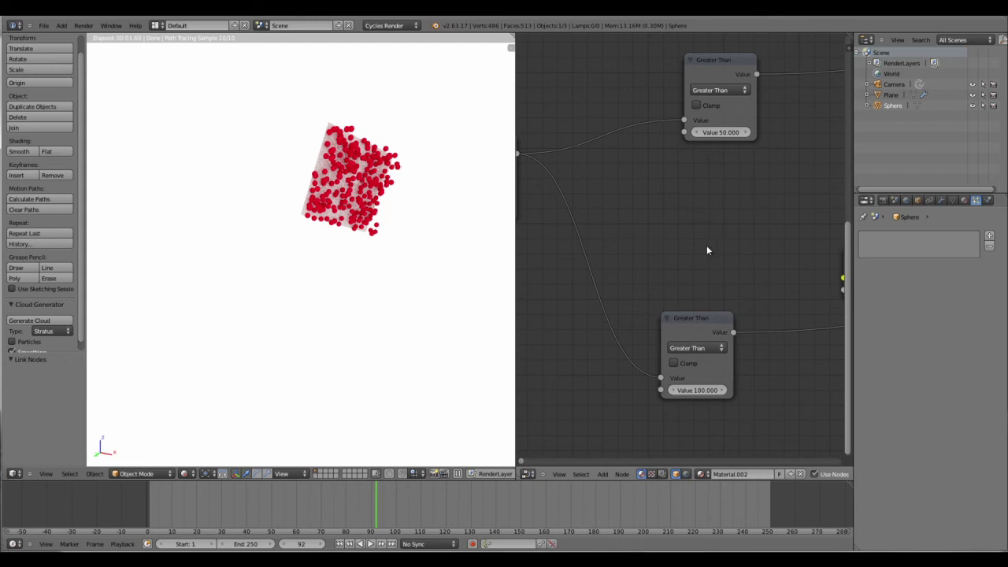
{"action": "middle_click_drag", "start_coordinate": [704, 228], "coordinate": [694, 252]}
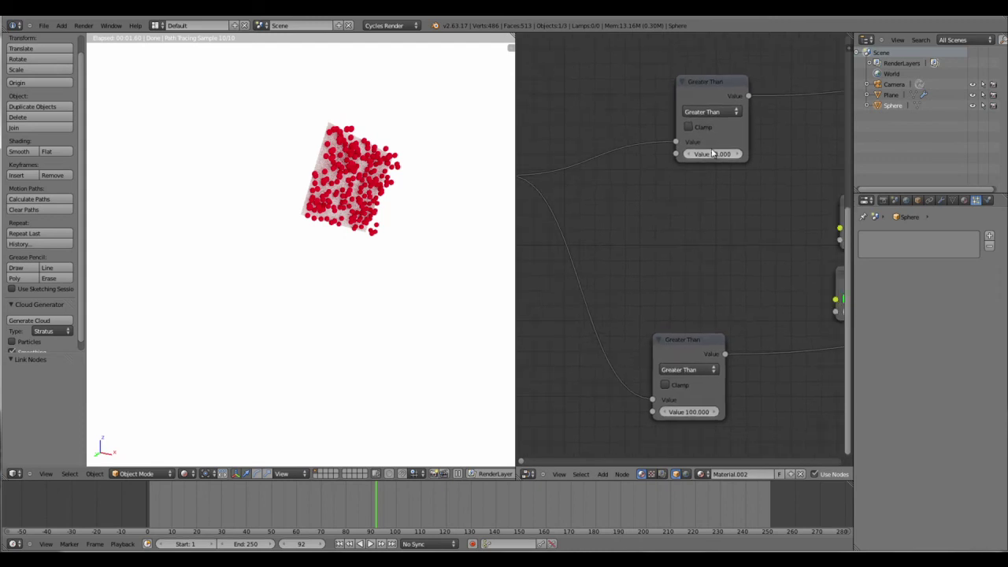
{"action": "middle_click_drag", "start_coordinate": [712, 154], "coordinate": [719, 180]}
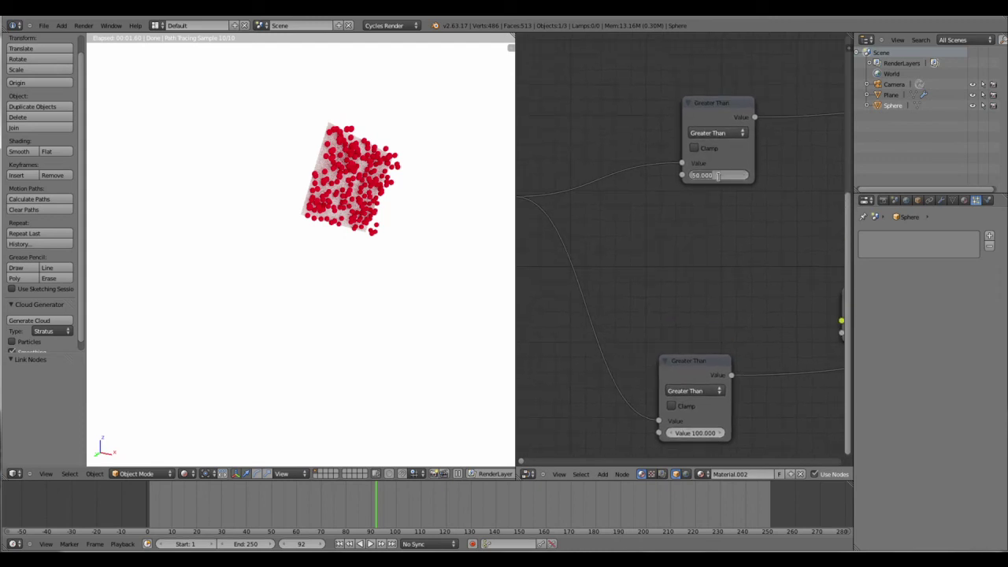
{"action": "key", "text": "BackSpace"}
{"action": "type", "text": ".25"}
{"action": "key", "text": "Return"}
- Set the lower Greater Than node's comparison value to 0.5 as the second relative-age threshold
{"action": "middle_click_drag", "start_coordinate": [702, 412], "coordinate": [726, 328]}
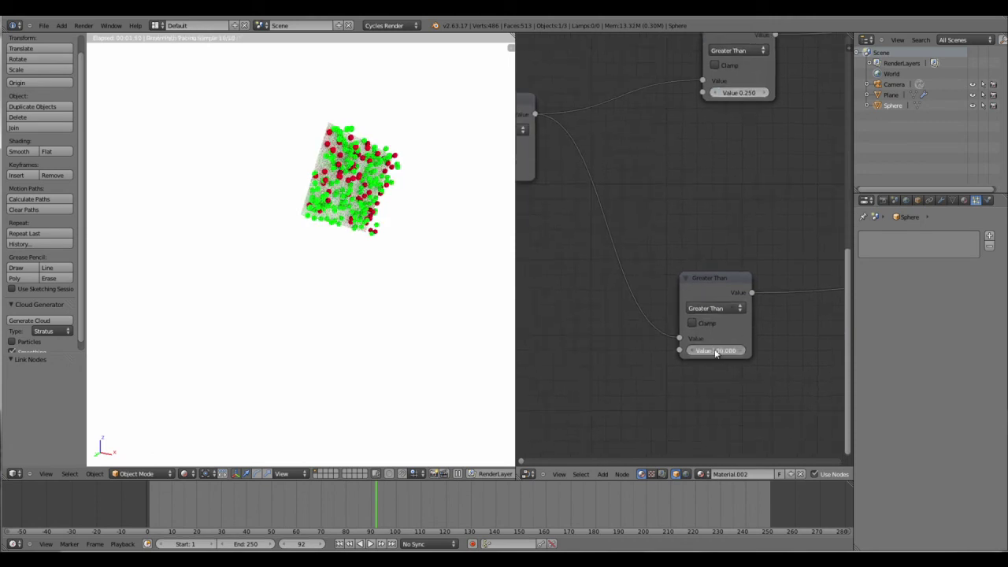
{"action": "type", "text": ".5"}
{"action": "key", "text": "Return"}
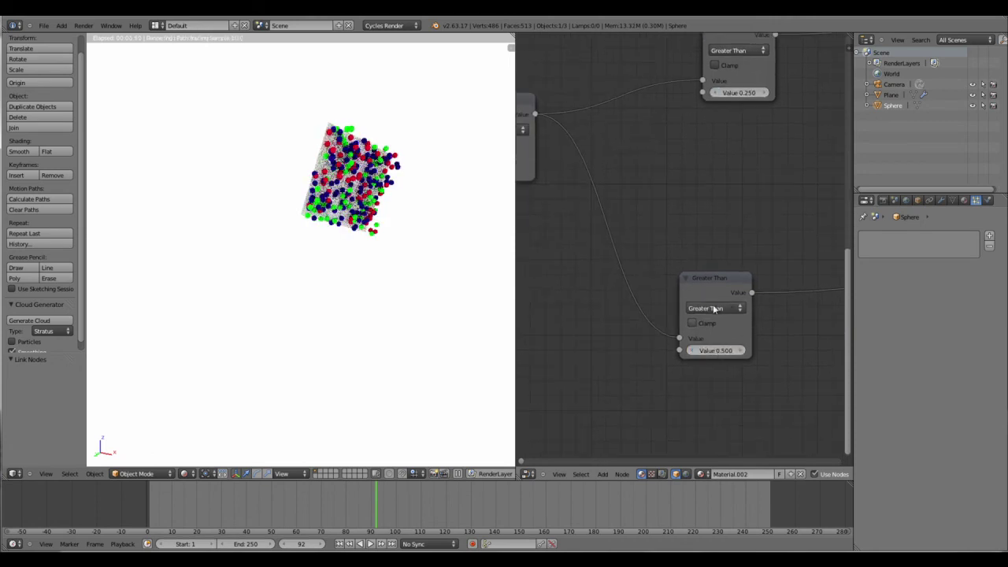
- Nudge the lower Greater Than node slightly and bring the blue Velvet BSDF node into view
{"action": "middle_click_drag", "start_coordinate": [650, 169], "coordinate": [695, 243]}
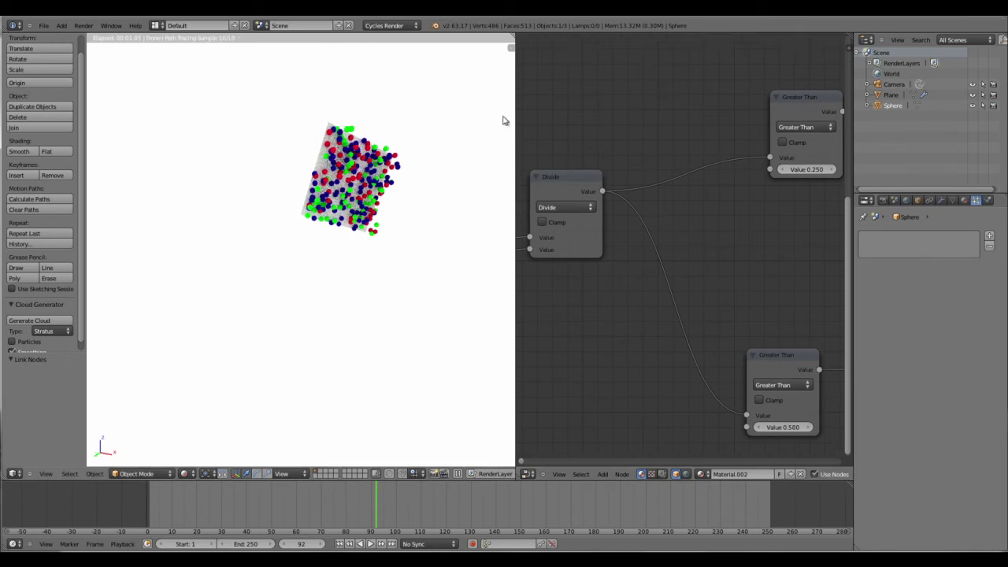
{"action": "scroll", "coordinate": [732, 224], "scroll_direction": "down", "scroll_amount": 2}
{"action": "left_click_drag", "start_coordinate": [747, 237], "coordinate": [756, 228]}
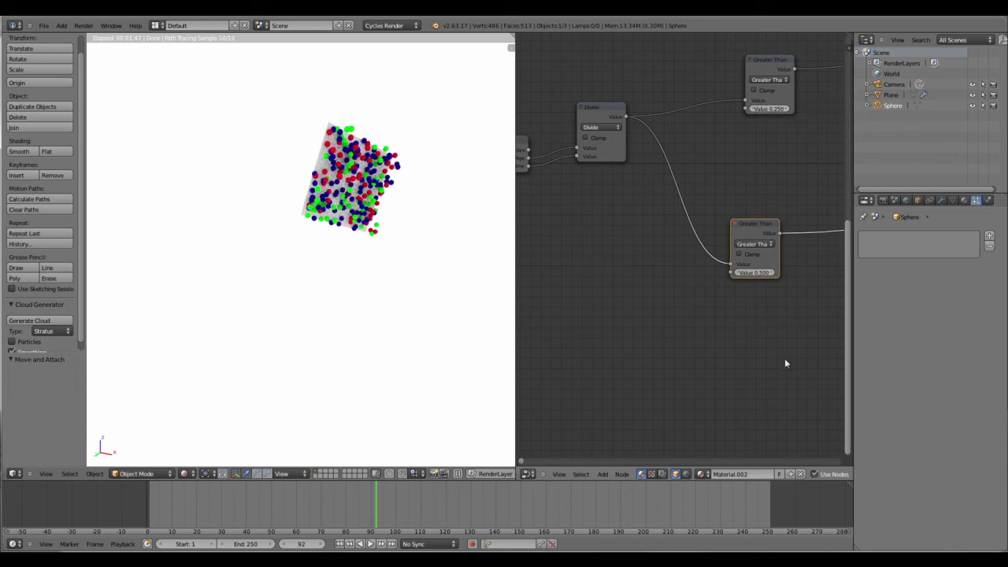
{"action": "middle_click_drag", "start_coordinate": [785, 362], "coordinate": [655, 259]}
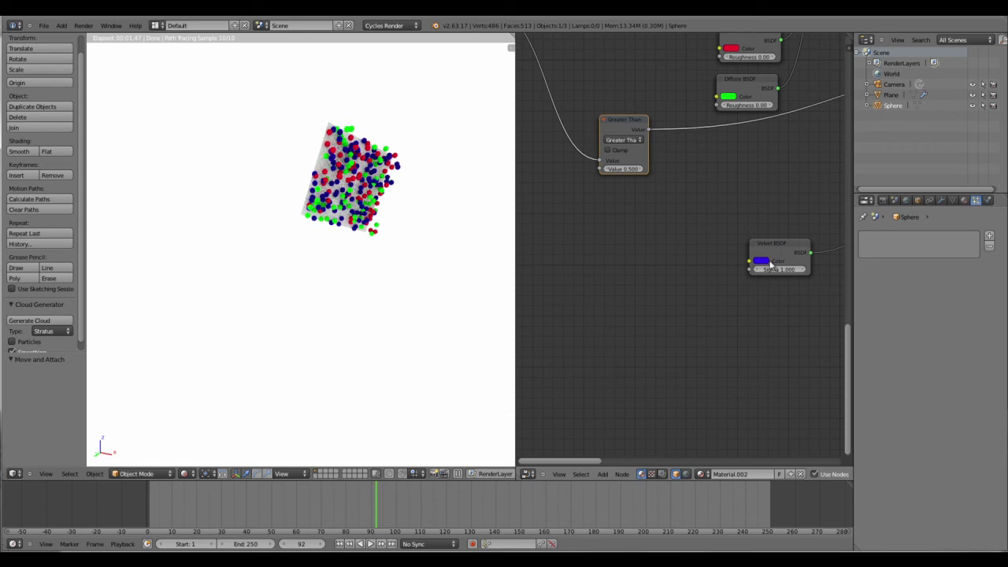
- Switch the 3D viewport to Solid shading and set the current frame to 70
{"action": "left_click", "coordinate": [185, 474]}
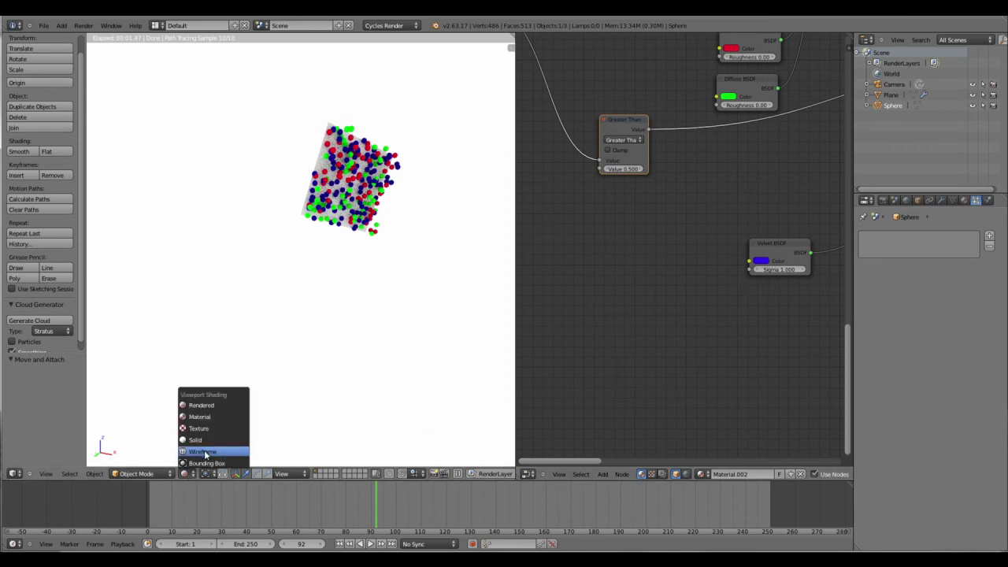
{"action": "left_click", "coordinate": [209, 443]}
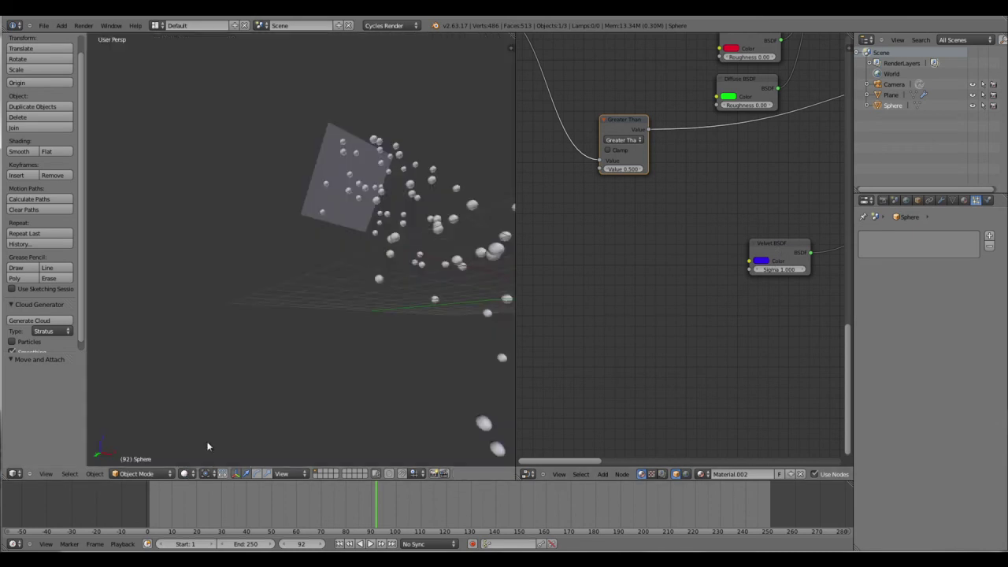
{"action": "left_click", "coordinate": [321, 519]}
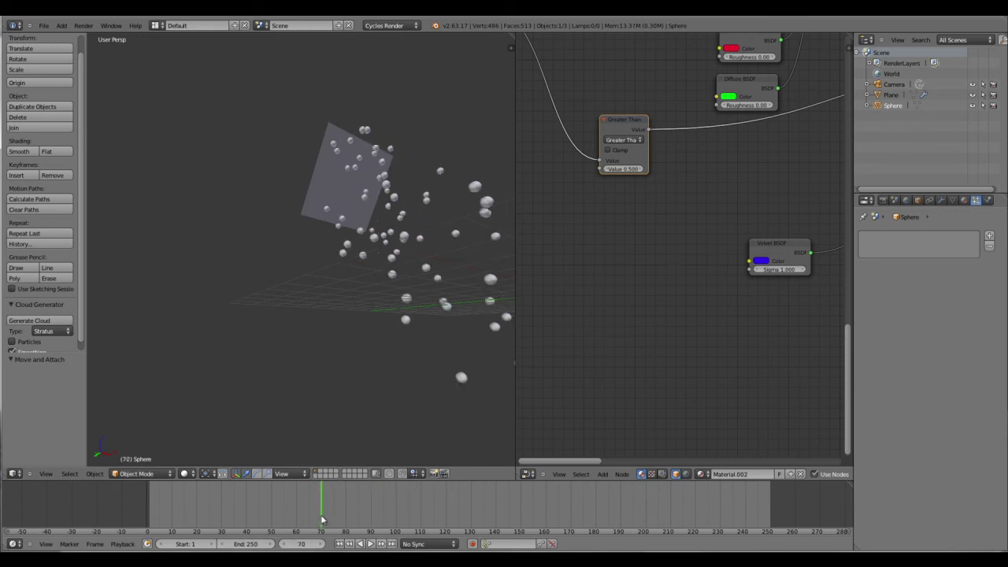
- Return the 3D viewport to Rendered shading and frame the whole particle stream to check its colours by age
{"action": "left_click", "coordinate": [184, 473]}
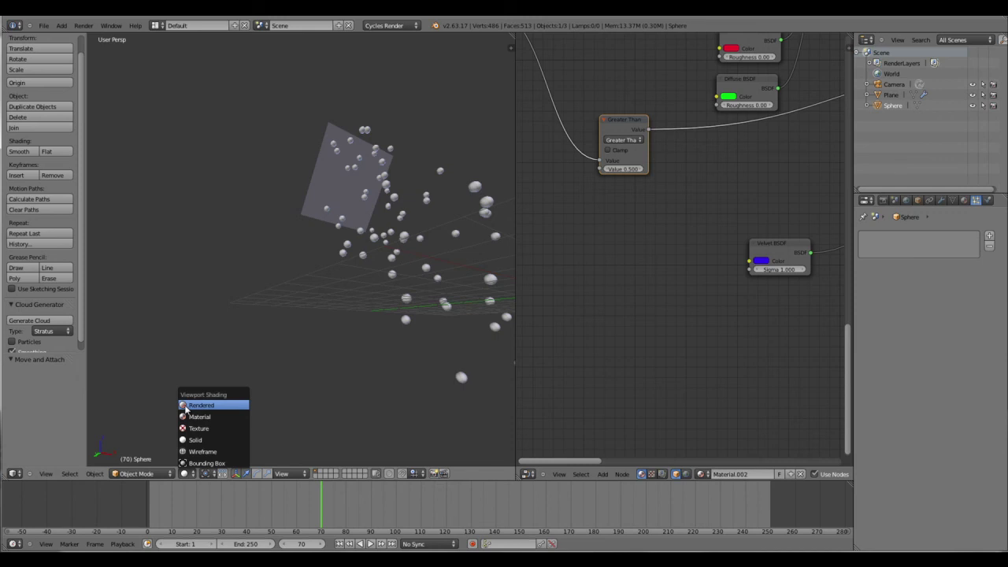
{"action": "left_click", "coordinate": [185, 407]}
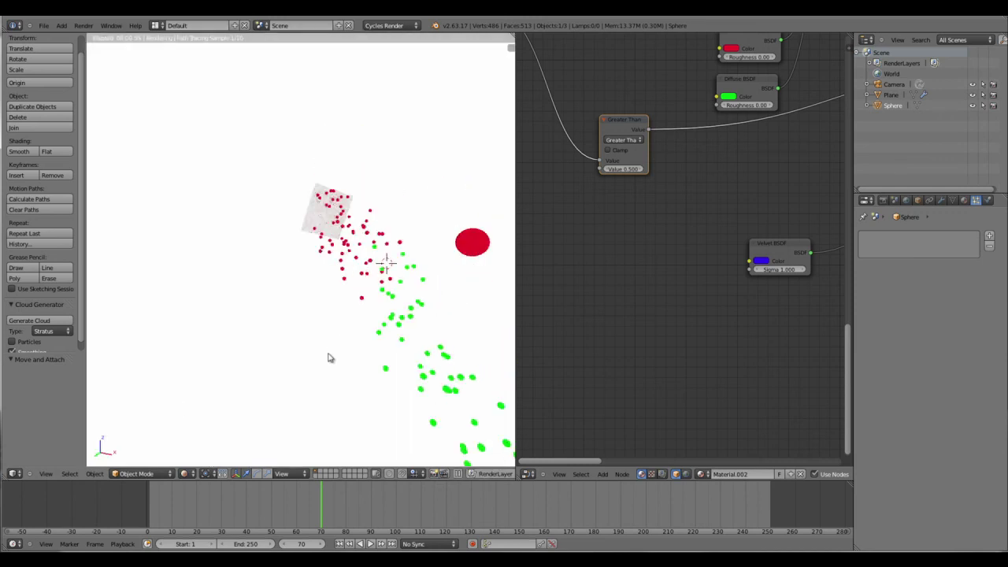
{"action": "scroll", "coordinate": [329, 358], "scroll_direction": "down", "scroll_amount": 3}
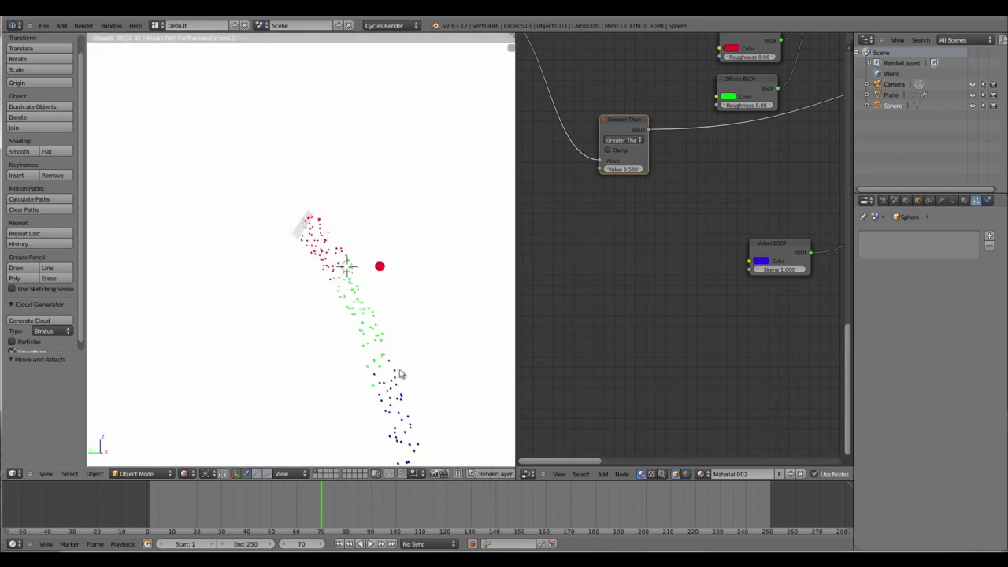
{"action": "middle_click_drag", "start_coordinate": [418, 346], "coordinate": [418, 268], "text": "shift"}
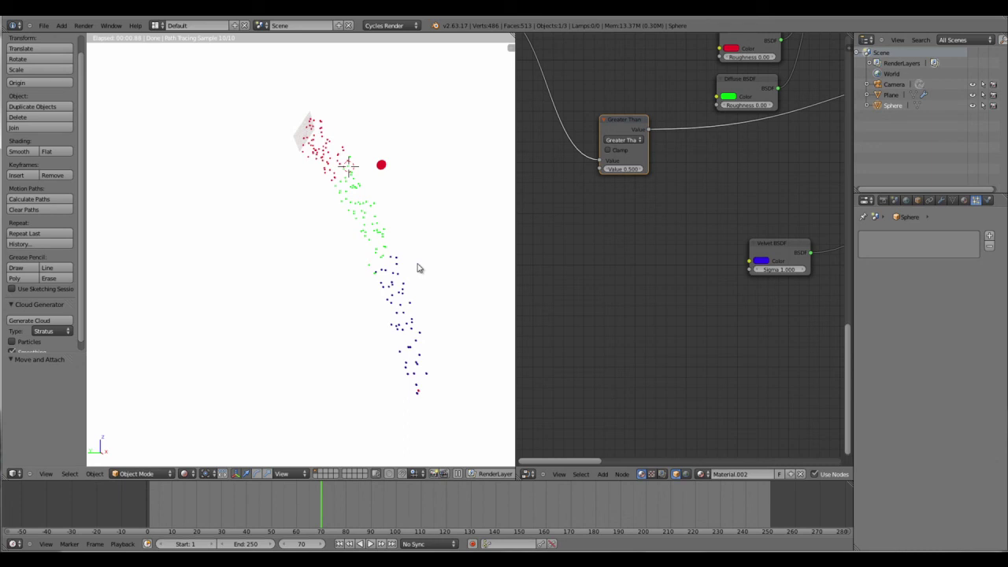
{"action": "middle_click_drag", "start_coordinate": [419, 275], "coordinate": [399, 303]}
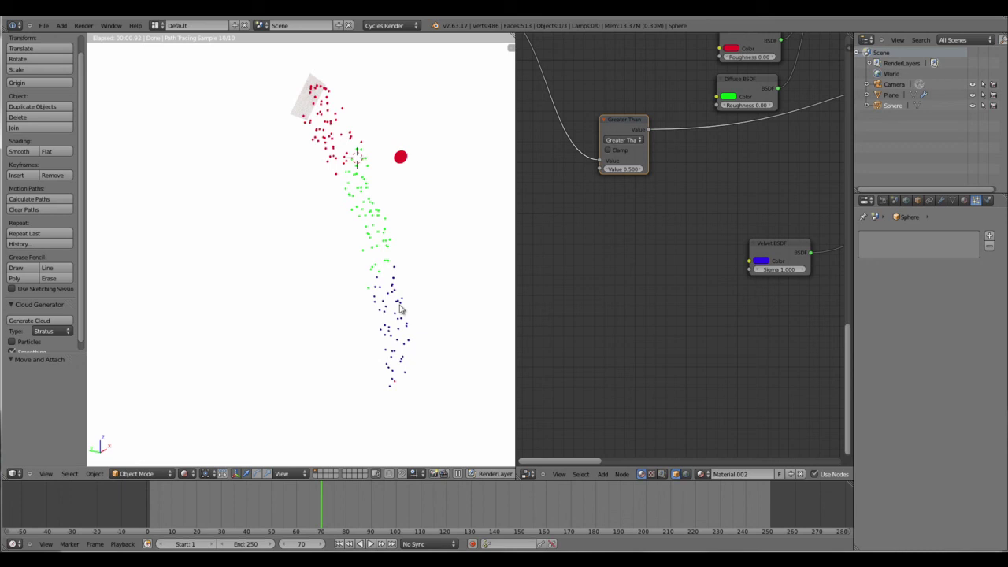
- Review the node chain from Particle Info's Age and Lifetime outputs through Divide to both Greater Than nodes
{"action": "scroll", "coordinate": [653, 250], "scroll_direction": "down", "scroll_amount": 5}
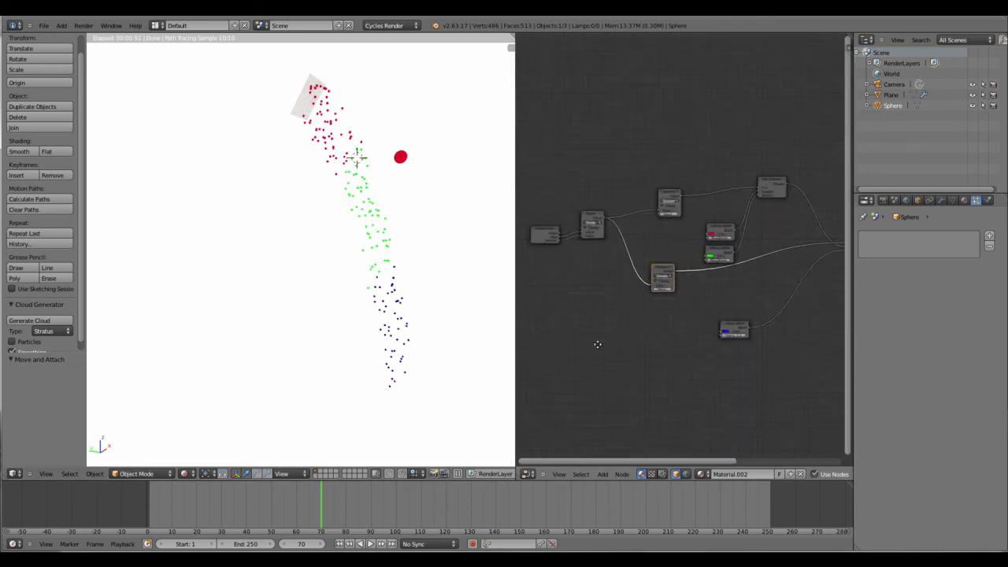
{"action": "scroll", "coordinate": [598, 344], "scroll_direction": "up", "scroll_amount": 5}
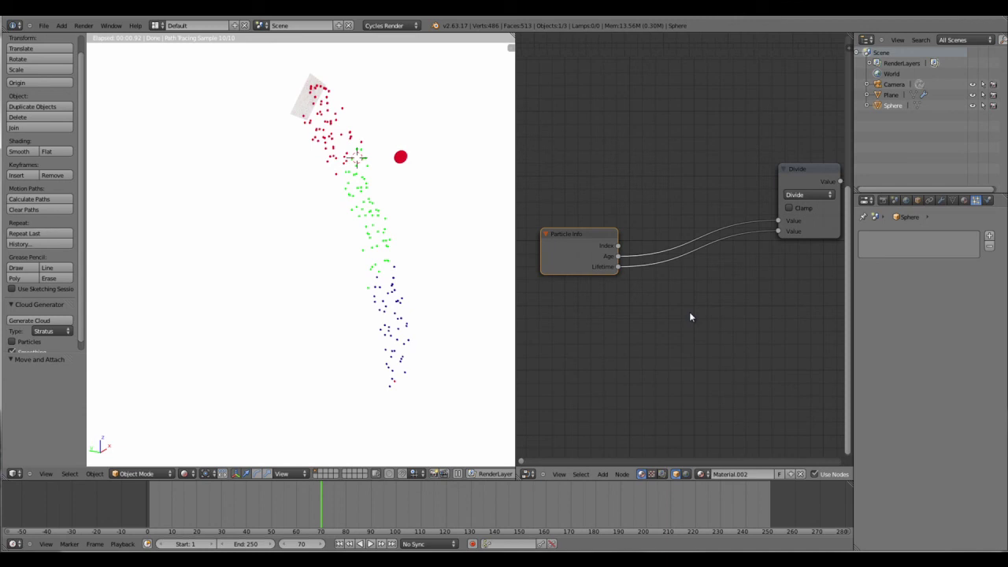
{"action": "scroll", "coordinate": [749, 314], "scroll_direction": "down", "scroll_amount": 4}
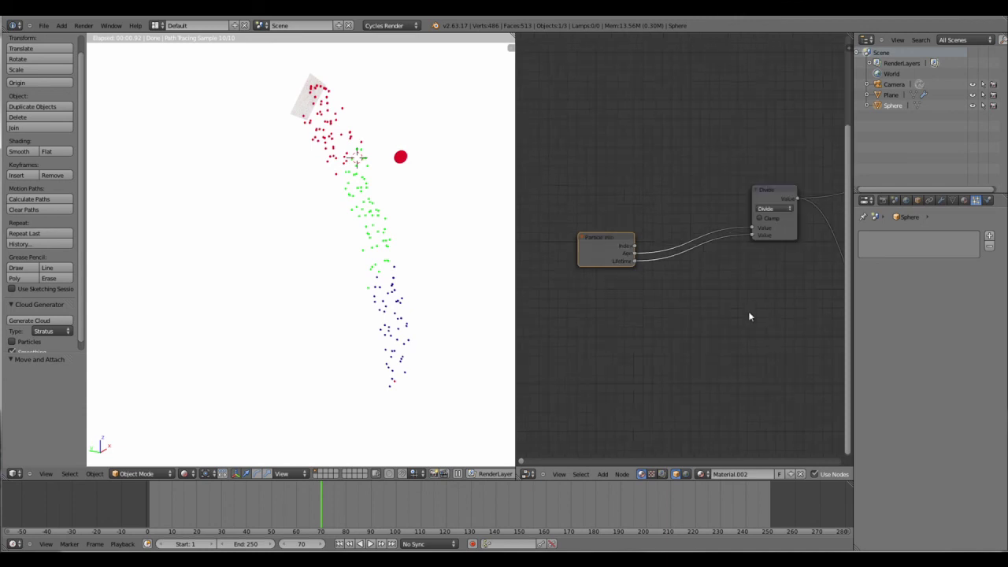
{"action": "middle_click_drag", "start_coordinate": [694, 377], "coordinate": [707, 347]}
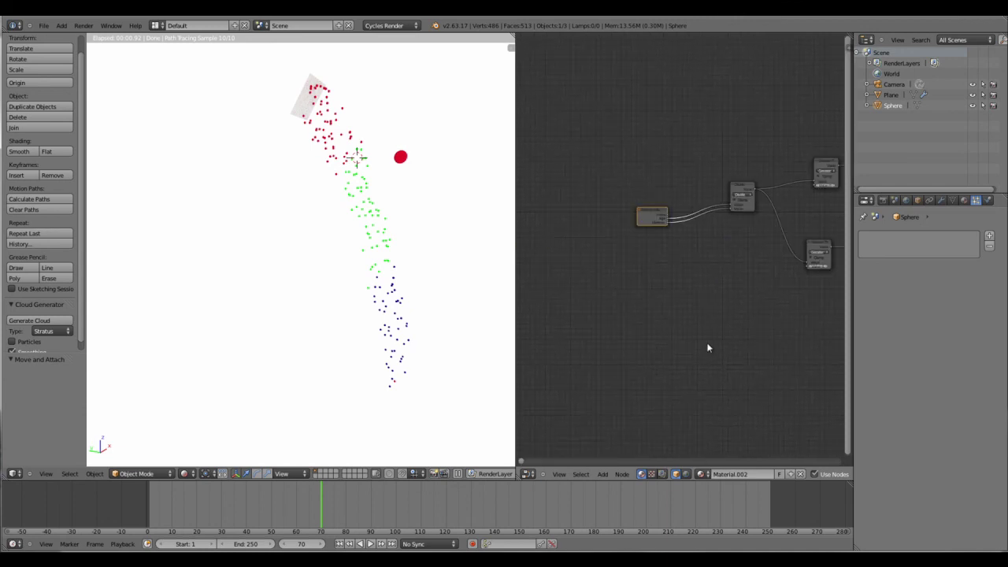
{"action": "scroll", "coordinate": [707, 347], "scroll_direction": "up", "scroll_amount": 2}
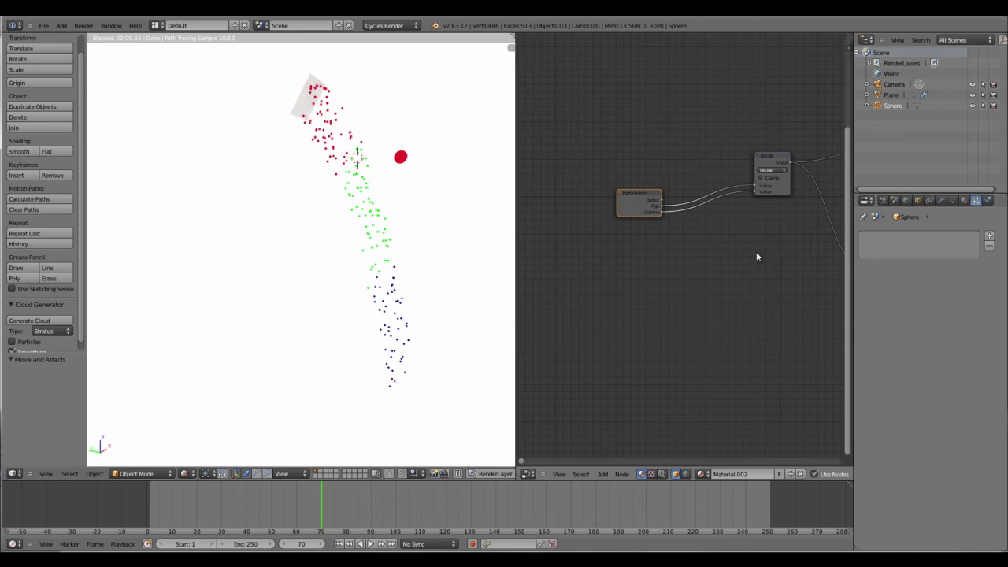
{"action": "middle_click_drag", "start_coordinate": [756, 284], "coordinate": [675, 376]}
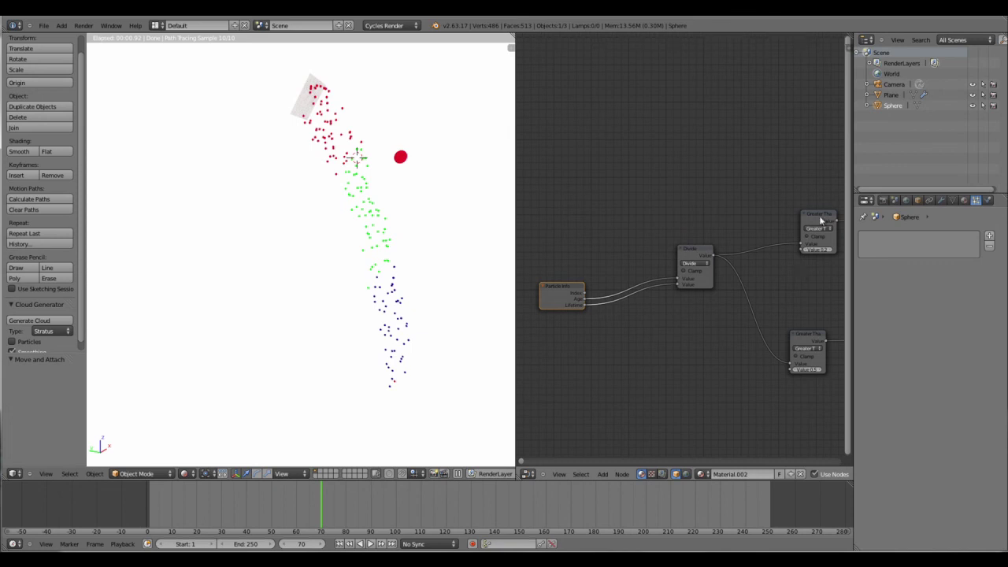
- Line up the upper Greater Than node above the lower Greater Than node
{"action": "left_click_drag", "start_coordinate": [813, 214], "coordinate": [806, 214]}
{"action": "scroll", "coordinate": [652, 367], "scroll_direction": "down", "scroll_amount": 4, "text": "shift"}
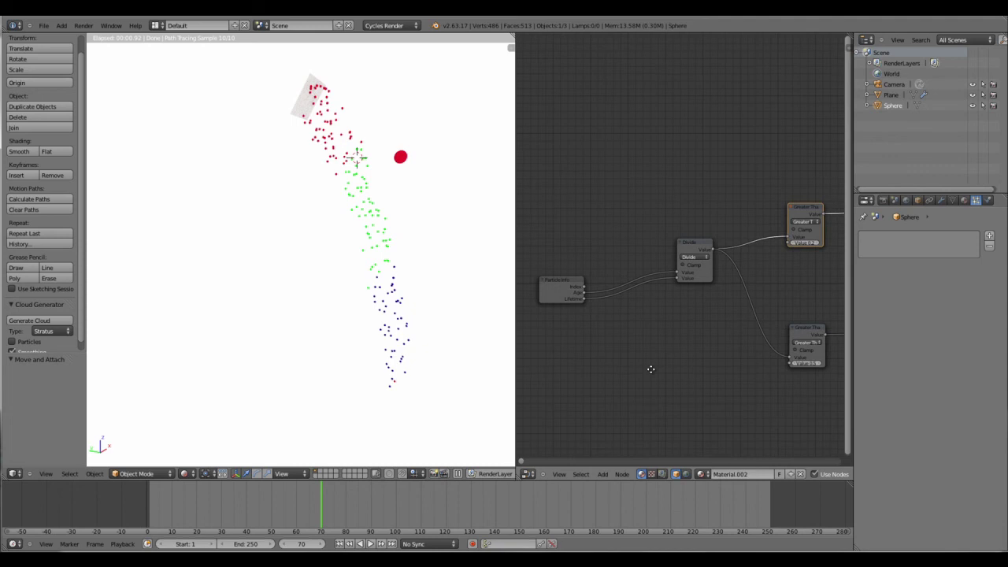
{"action": "left_click_drag", "start_coordinate": [803, 277], "coordinate": [804, 277]}
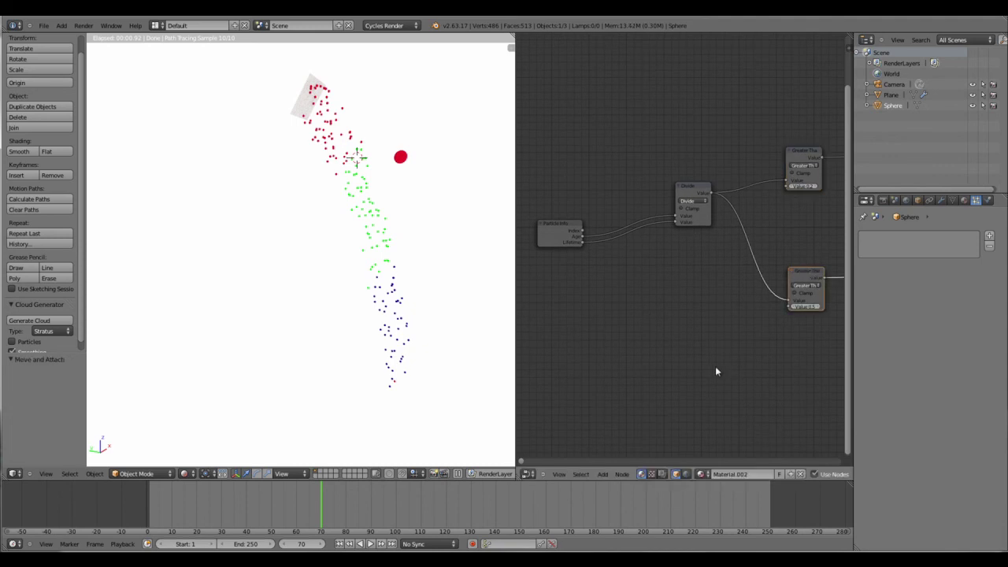